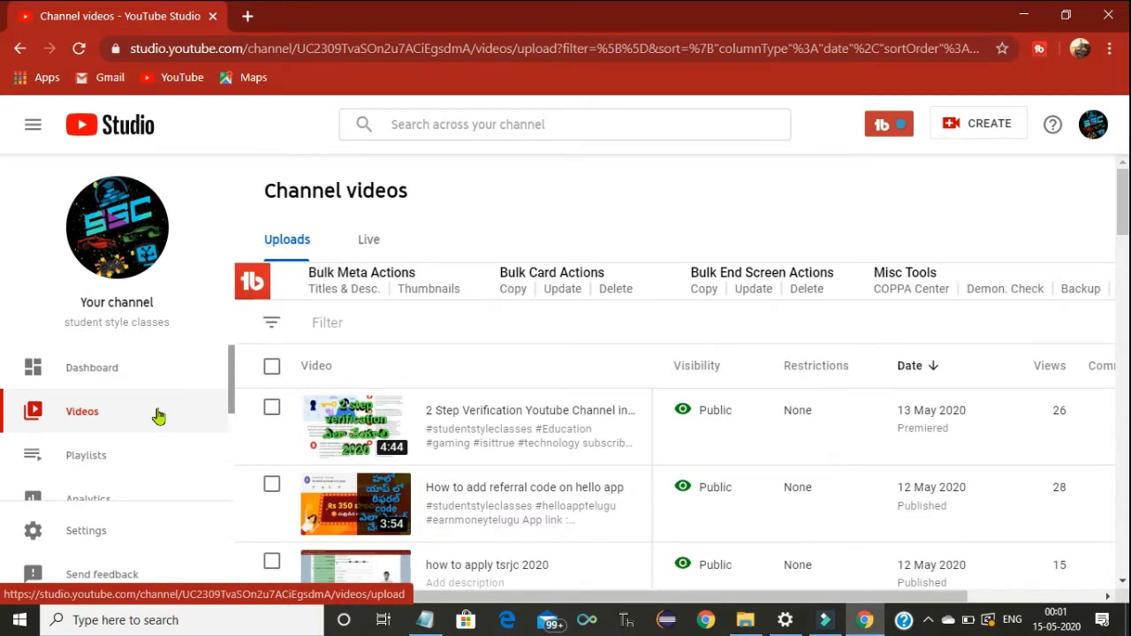
Open the details of the video "2 Step Verification Youtube Channel in 2020 telugu" for editing.
mouse_move(447, 426)
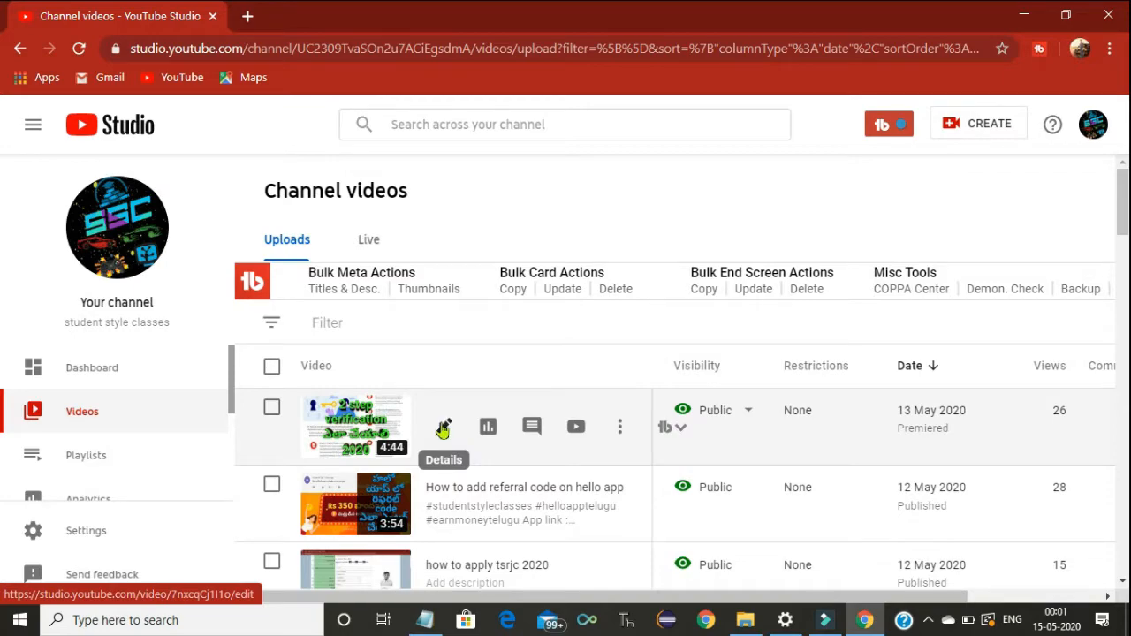
click(443, 428)
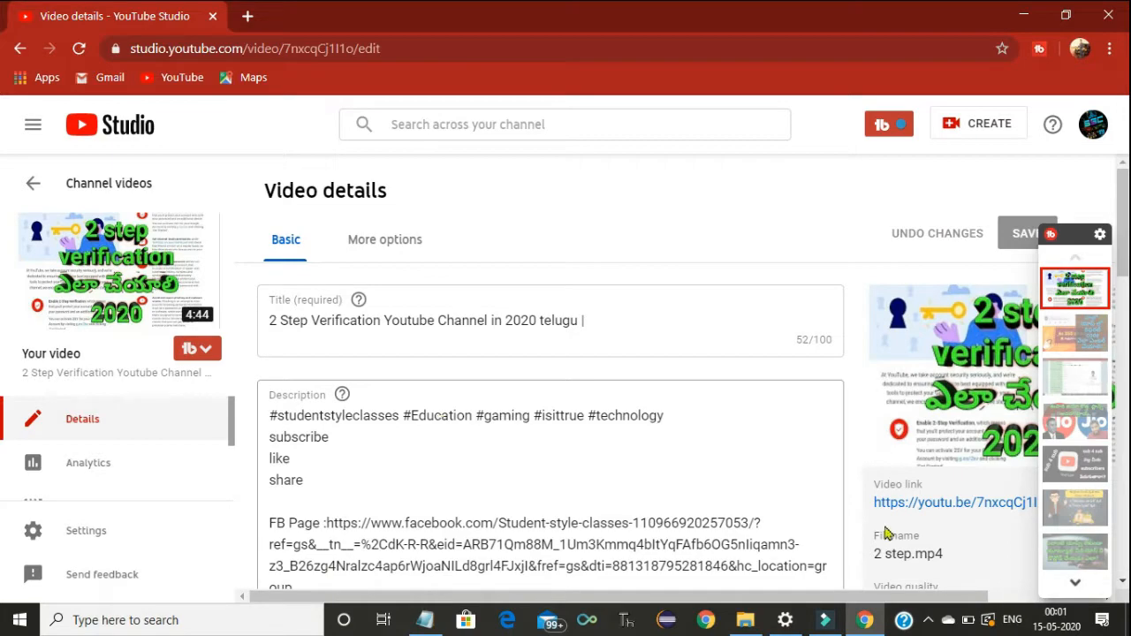
click(1123, 585)
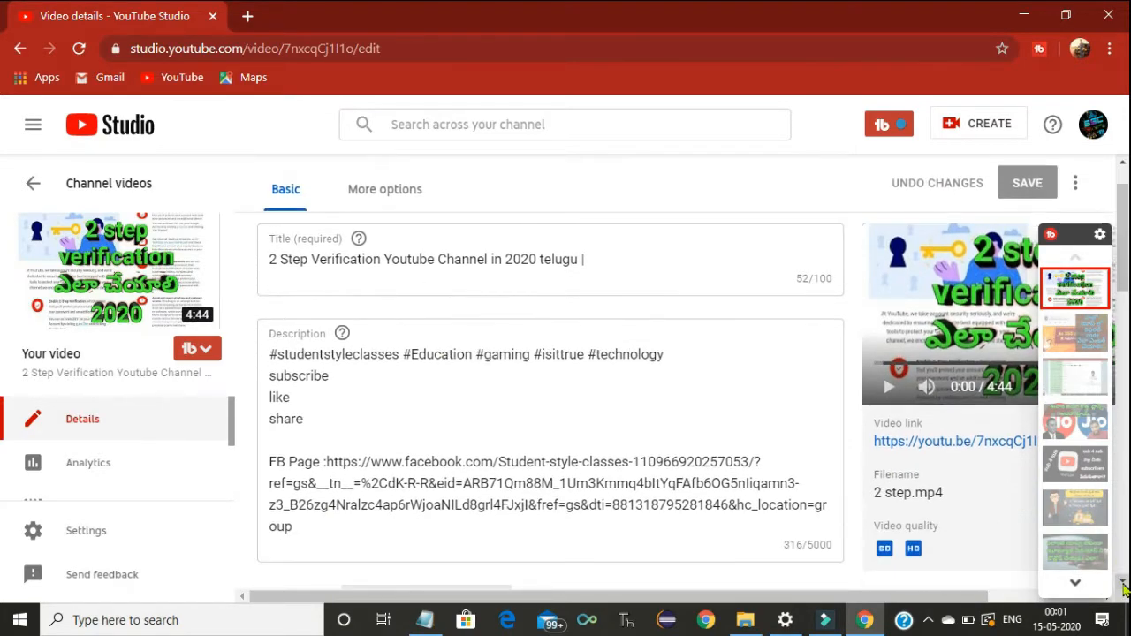
click(1122, 585)
click(1123, 585)
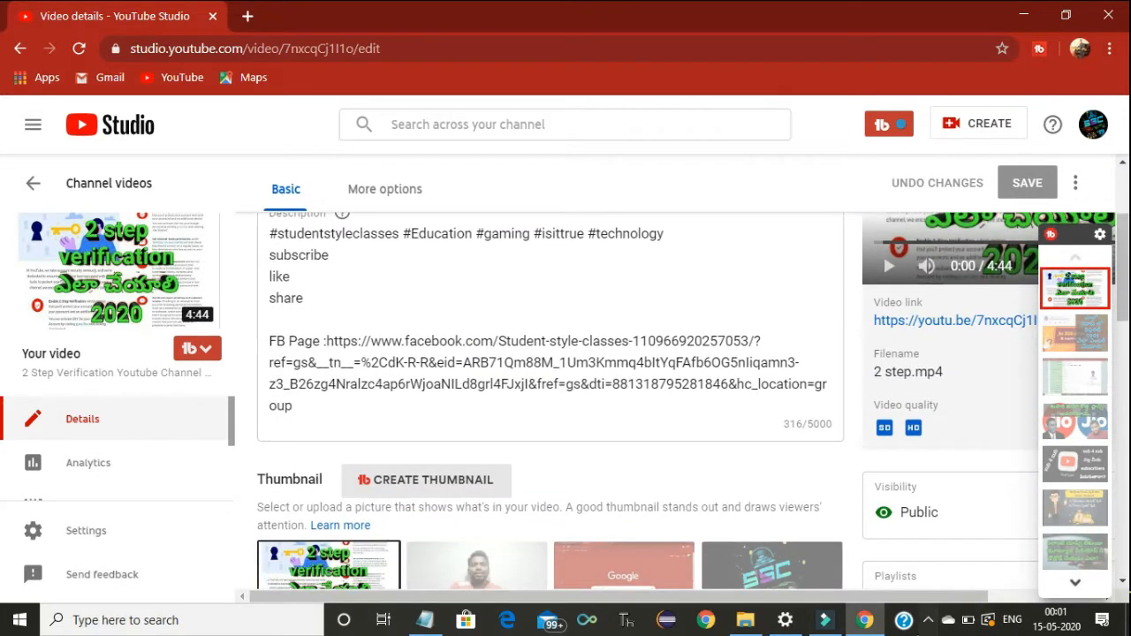
click(926, 622)
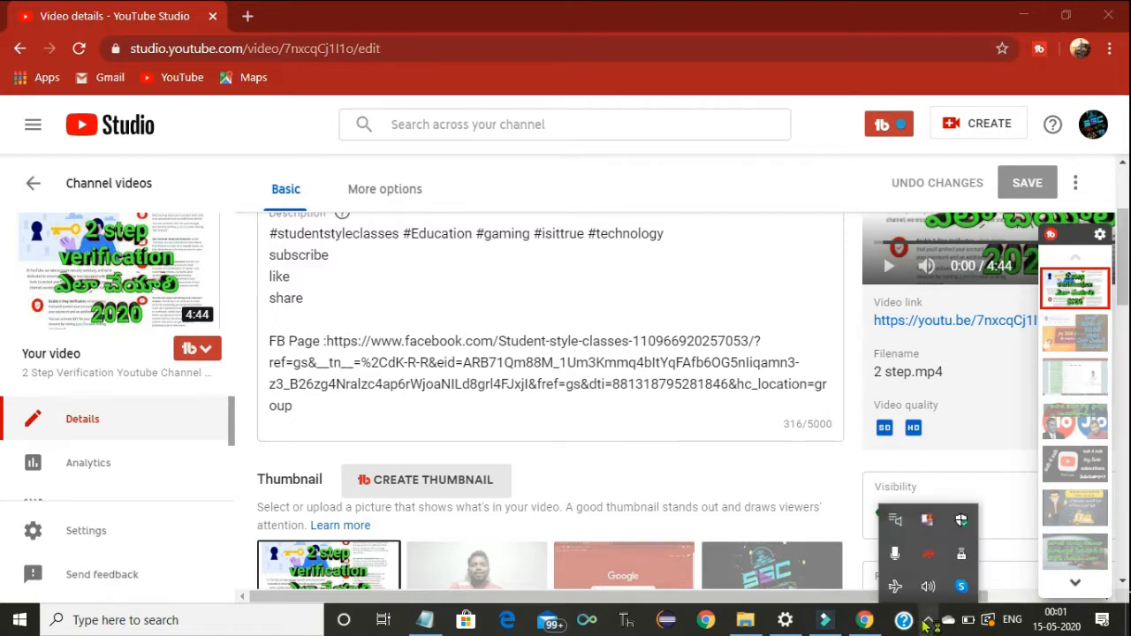
right_click(927, 519)
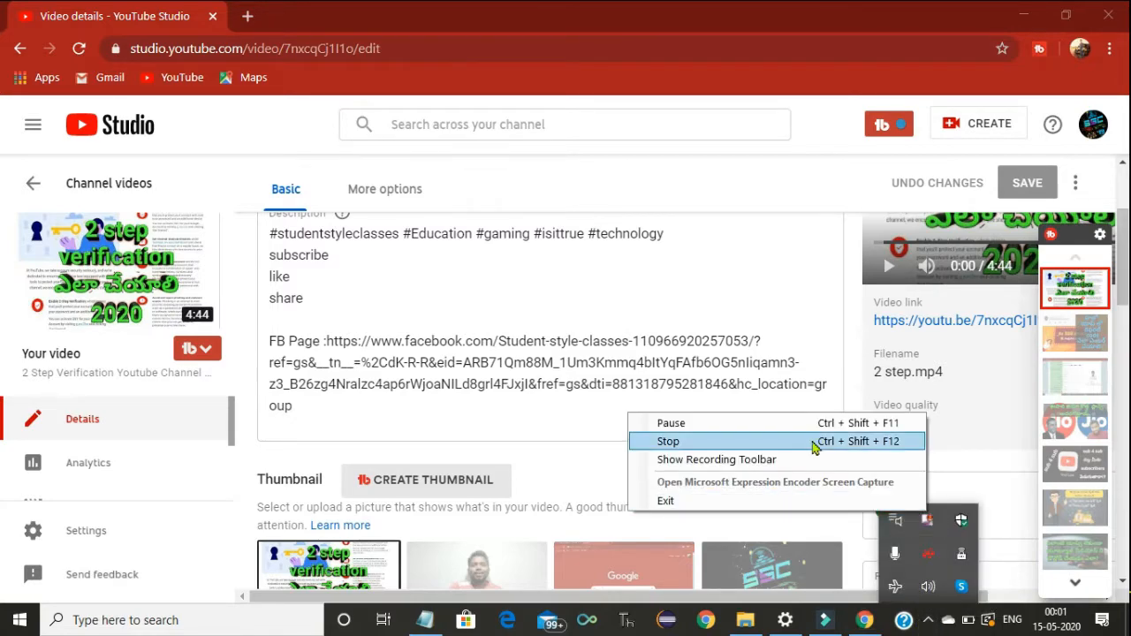
click(807, 423)
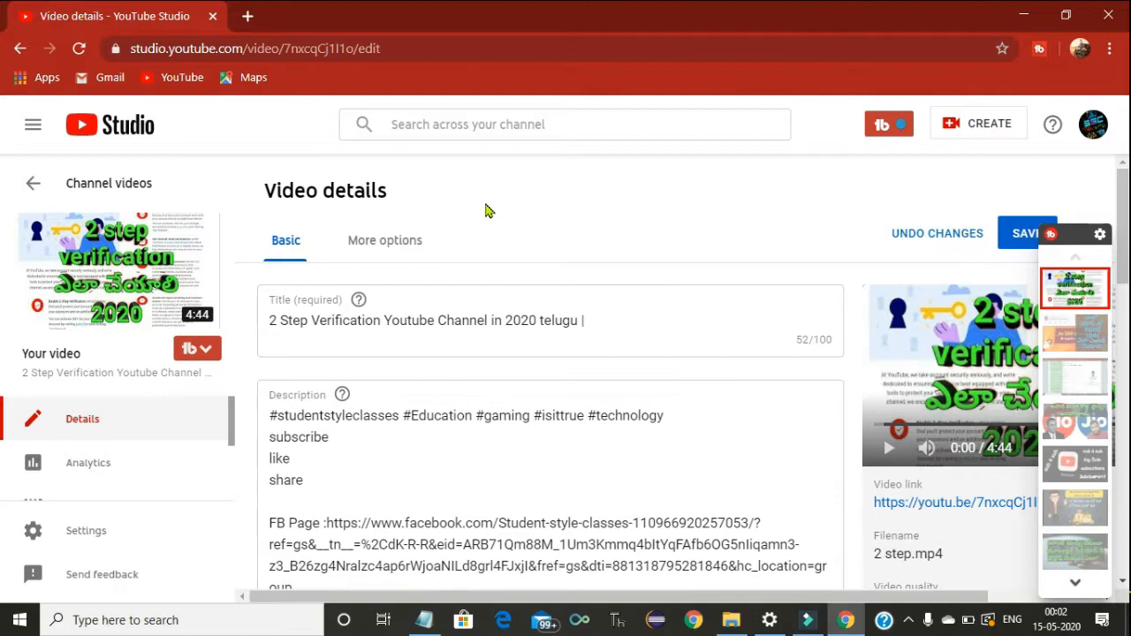
Find the video's Tags section, and search Google for "tag generator youtube" in a new browser tab.
scroll(1124, 583, down, 4)
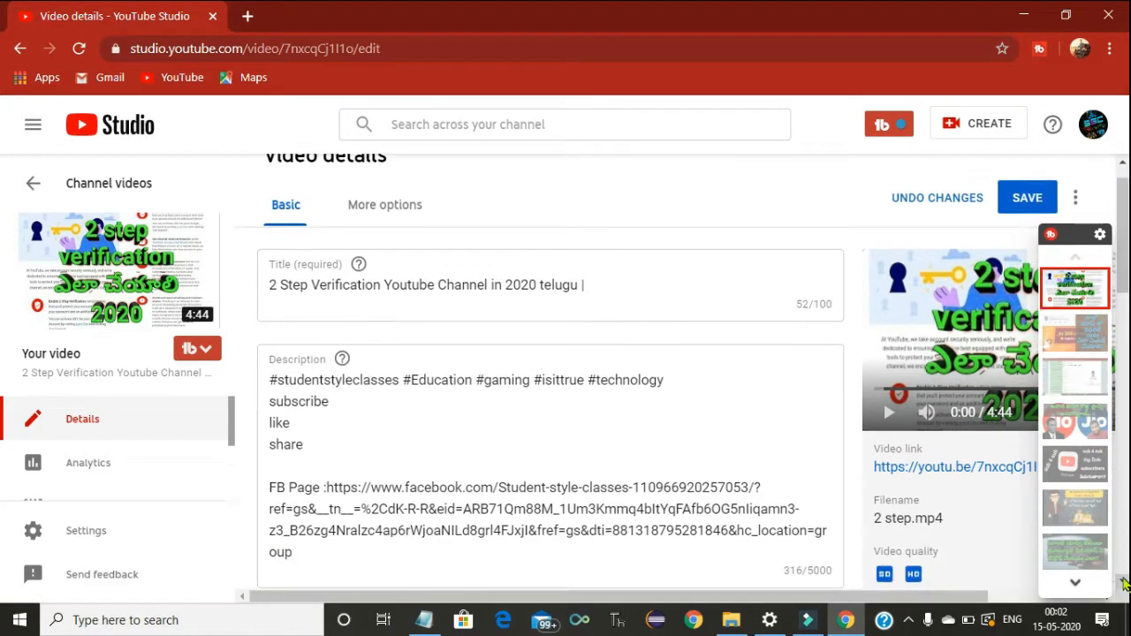
scroll(1124, 583, down, 5)
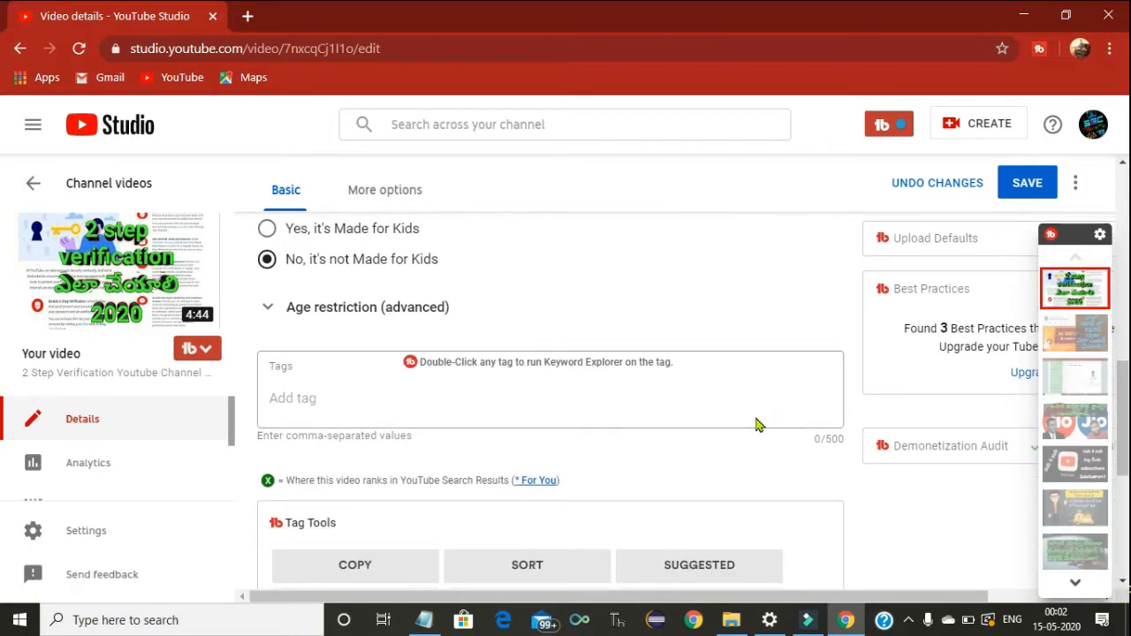
click(247, 16)
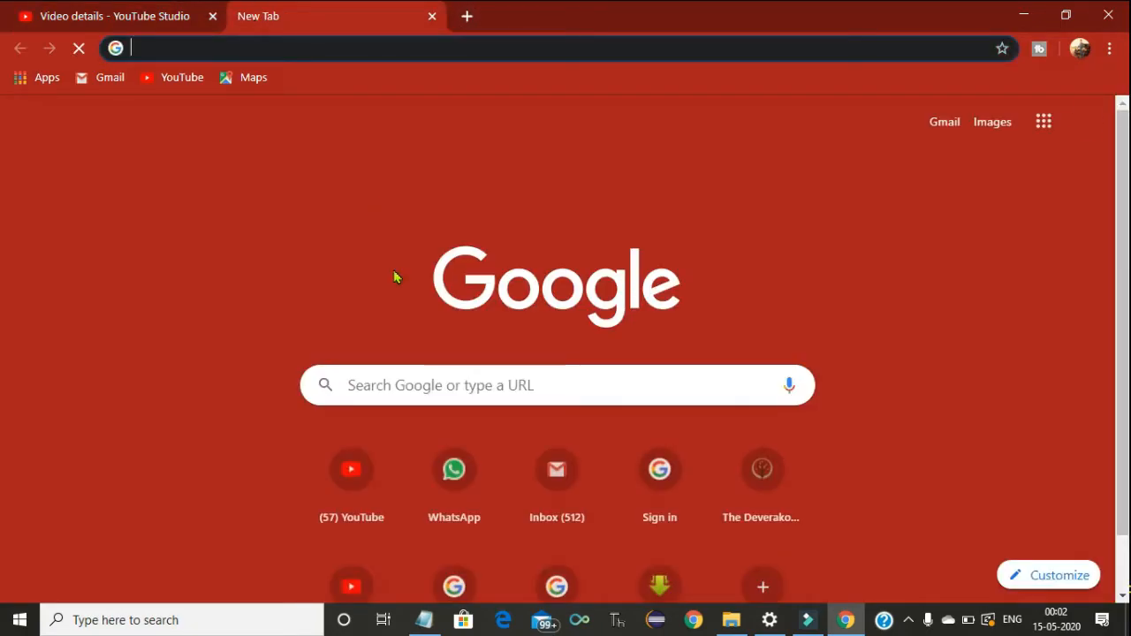
click(423, 378)
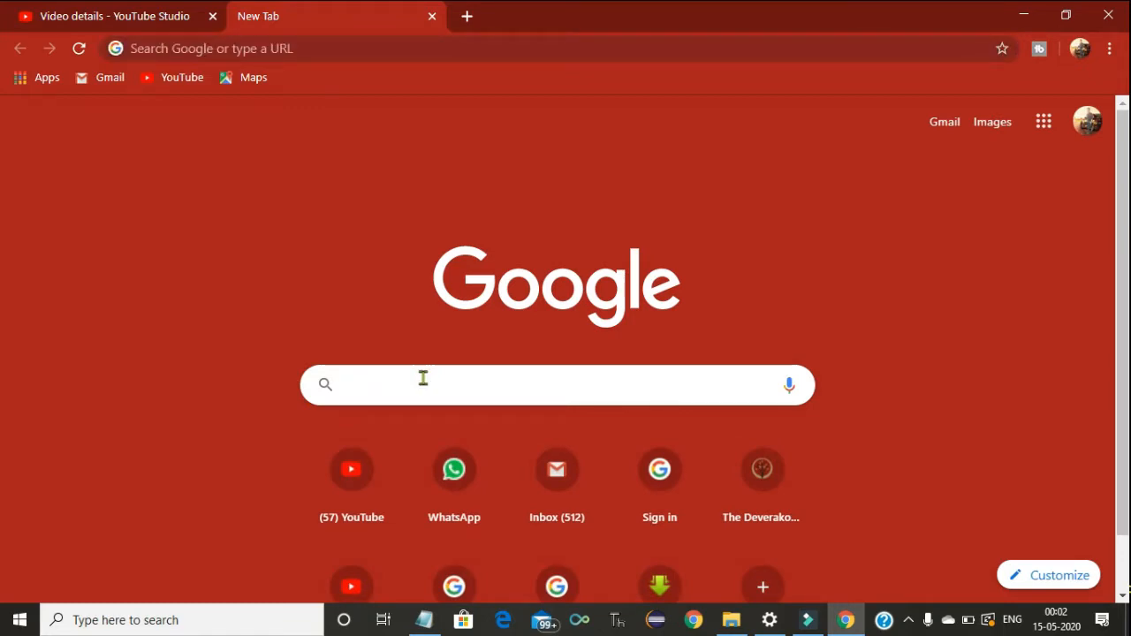
text(tag)
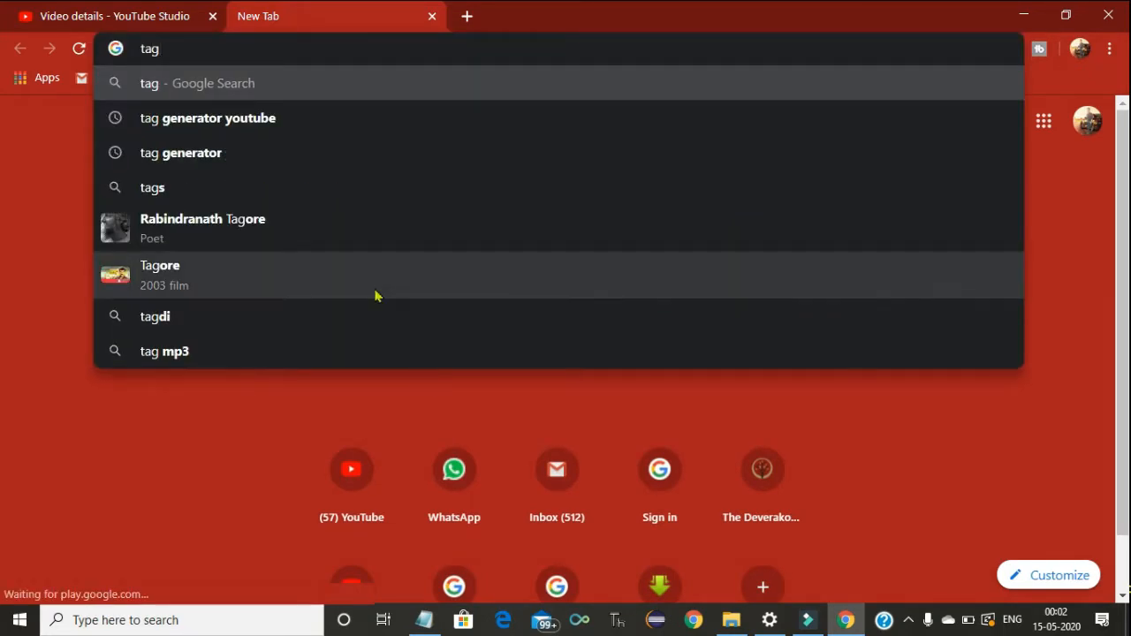
click(321, 115)
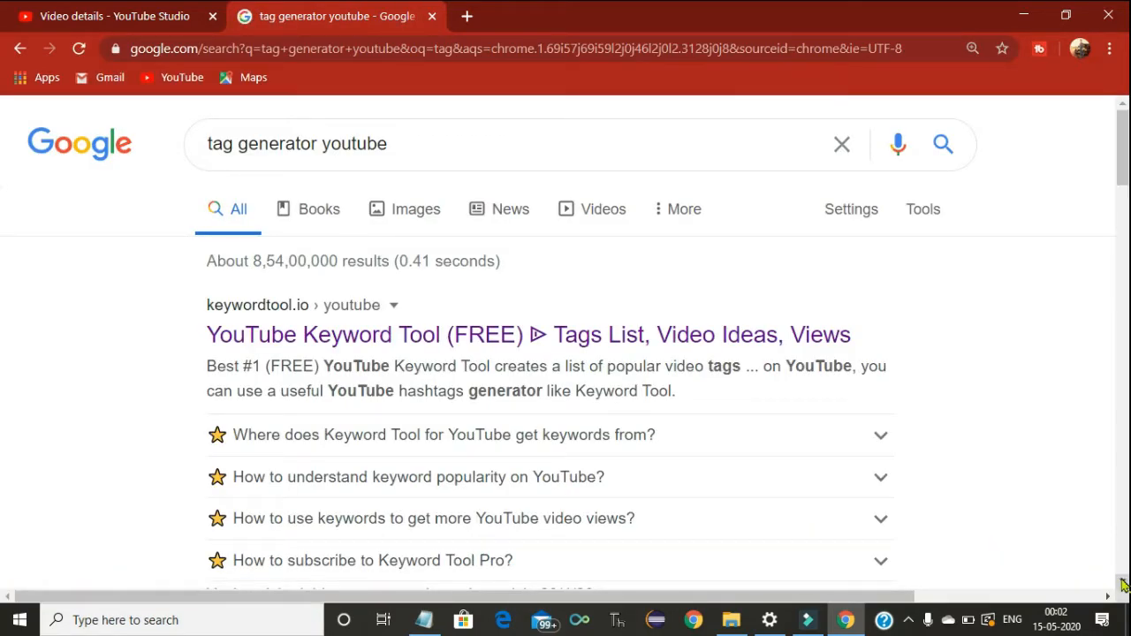
Look through the search results, open the Rapidtags Tag Generator page and dismiss its welcome notification.
scroll(1124, 585, down, 3)
scroll(1124, 585, down, 5)
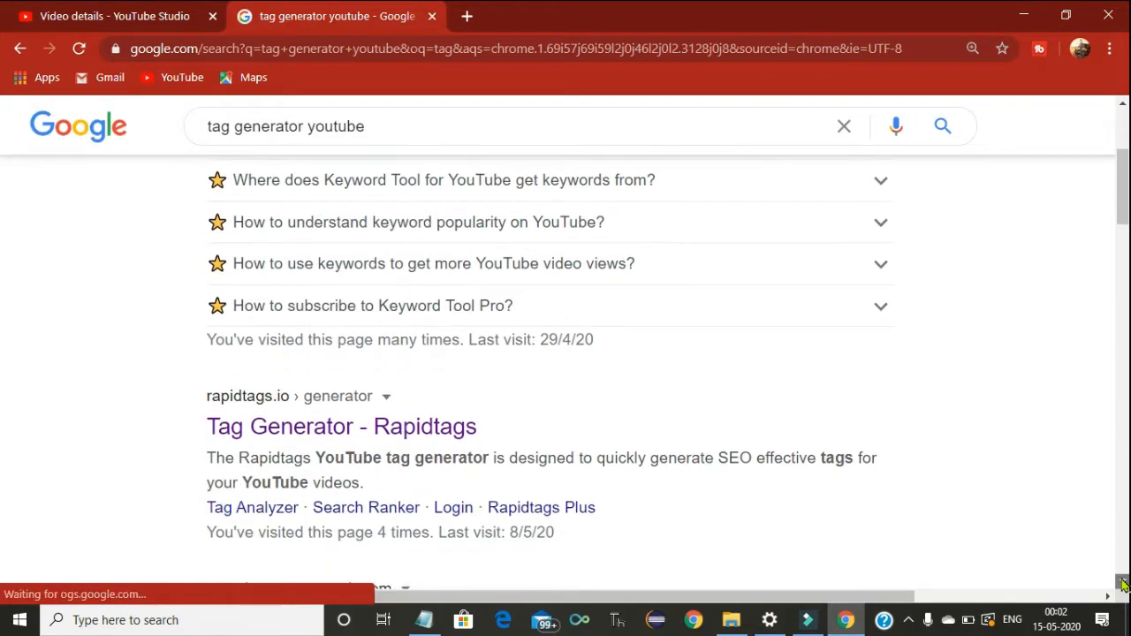
scroll(1123, 585, down, 5)
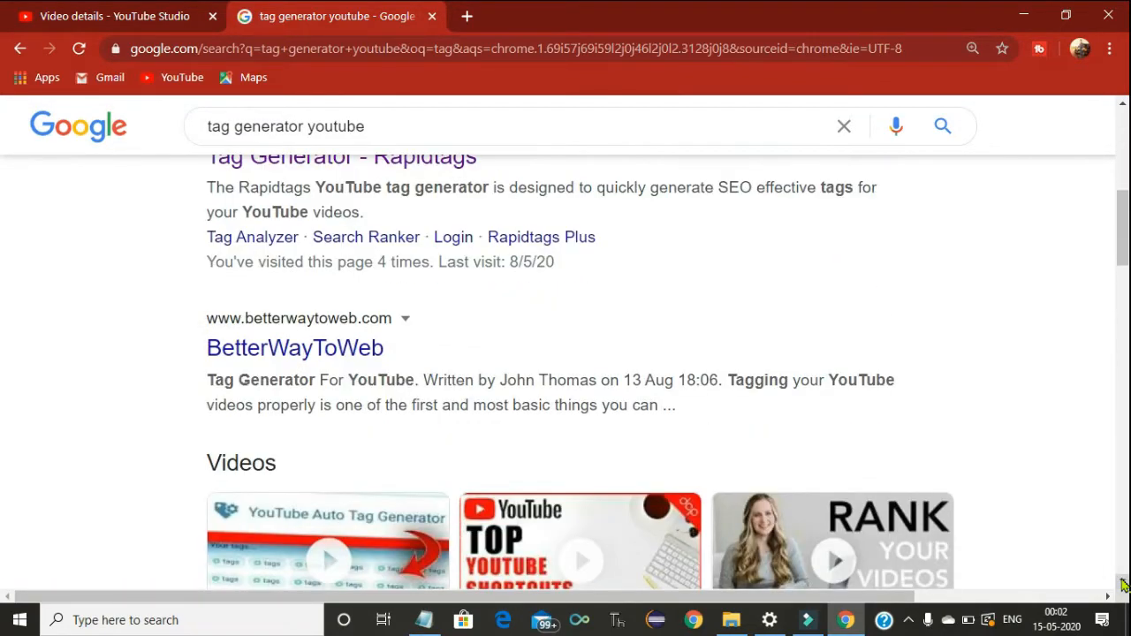
scroll(1123, 585, down, 5)
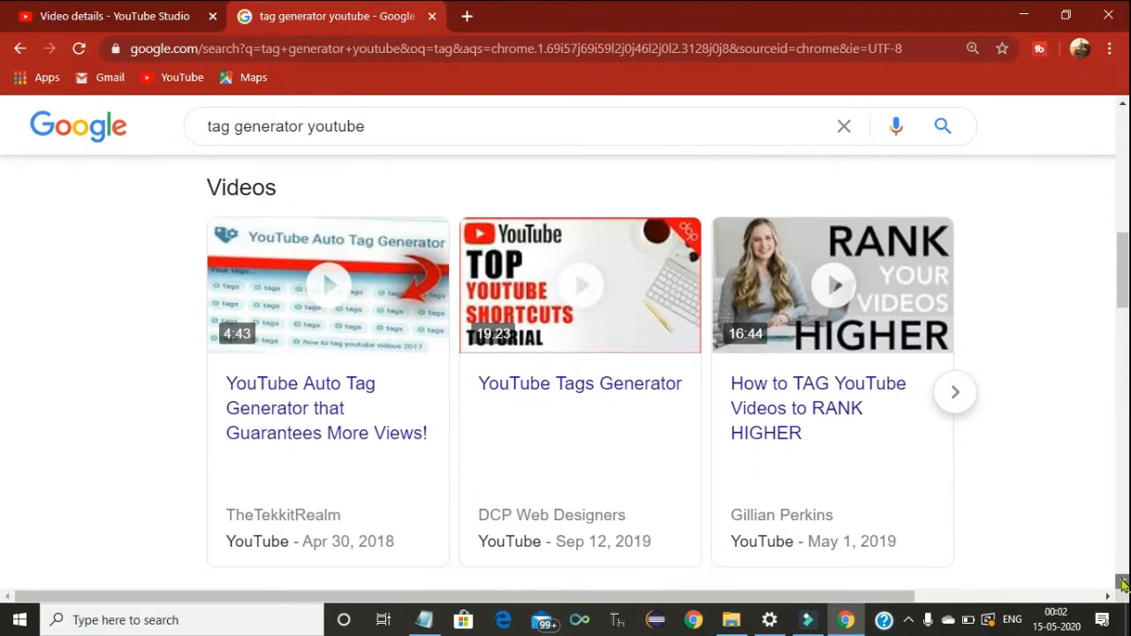
scroll(1123, 584, down, 8)
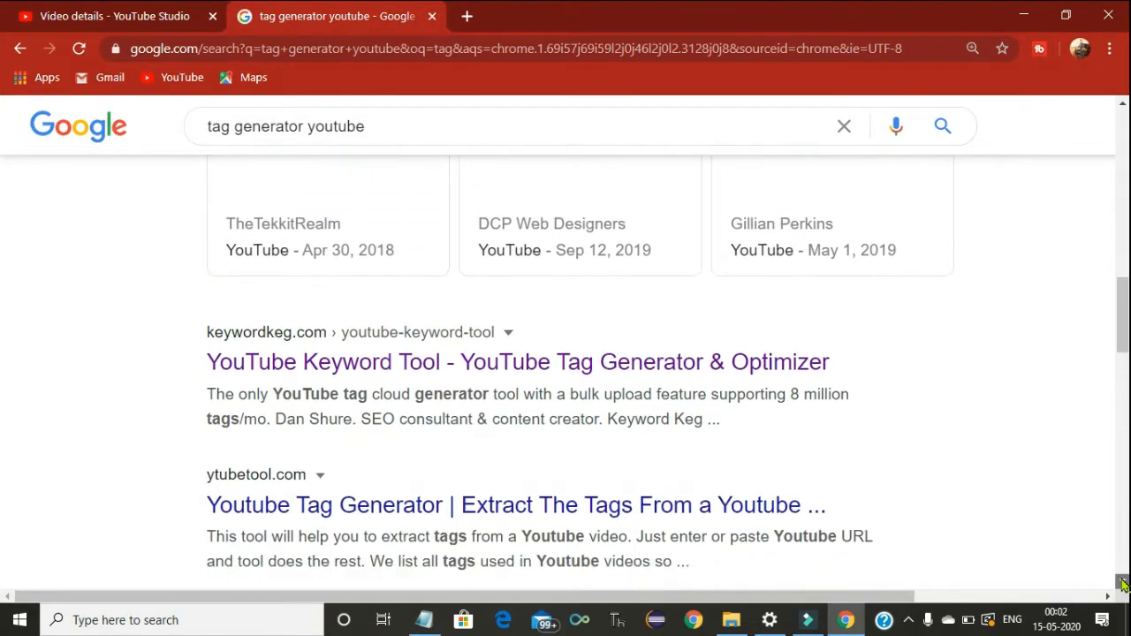
scroll(1124, 584, down, 6)
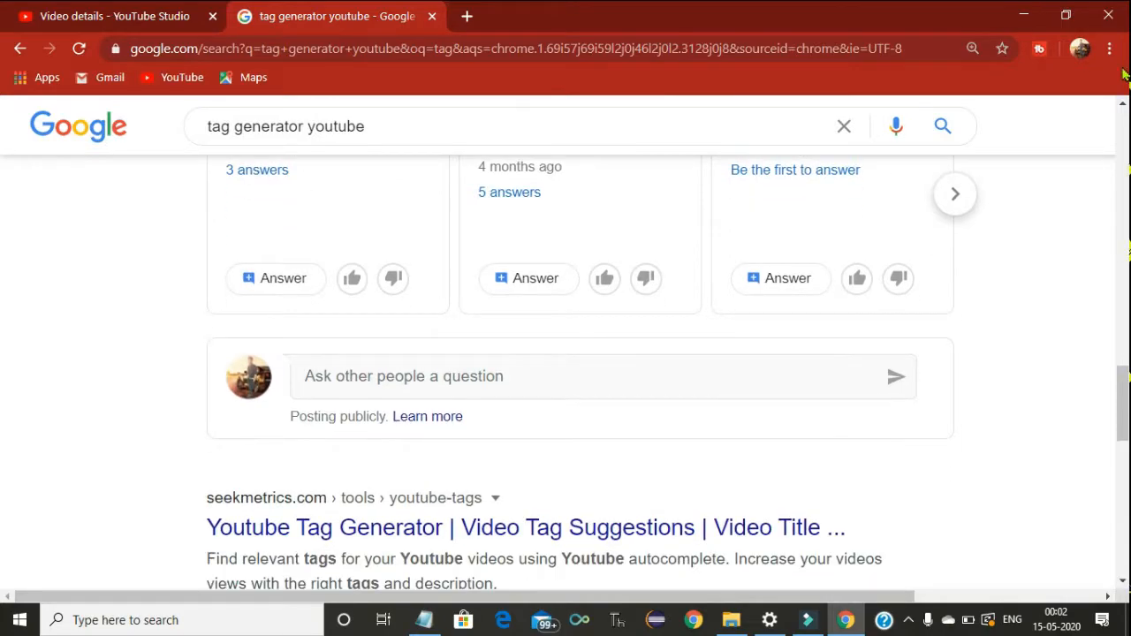
scroll(1124, 117, up, 20)
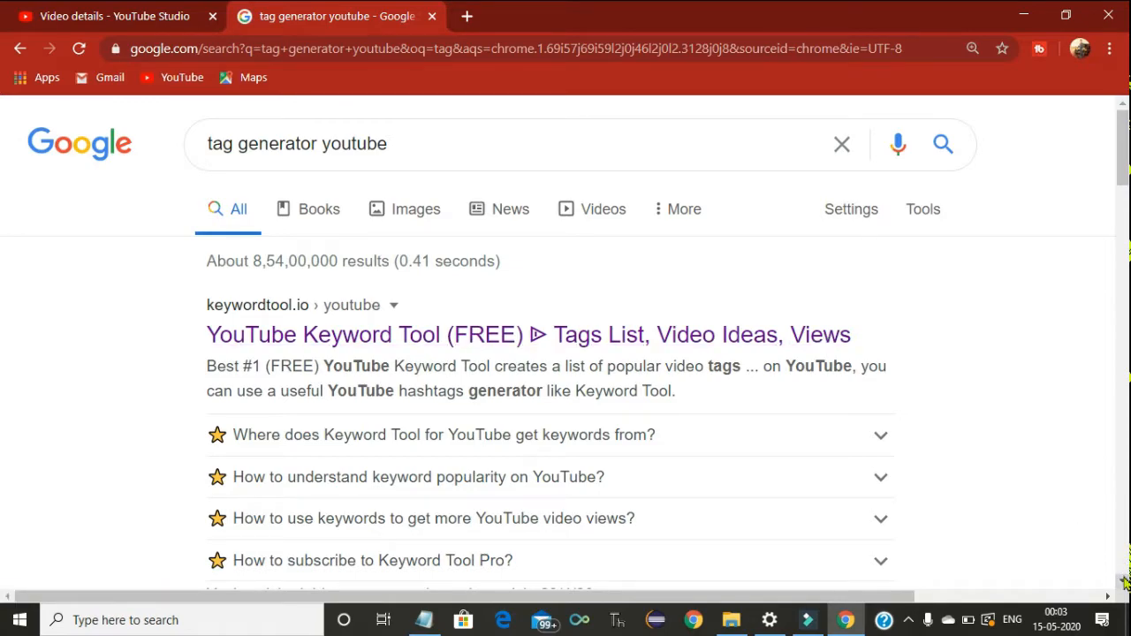
scroll(1125, 580, down, 4)
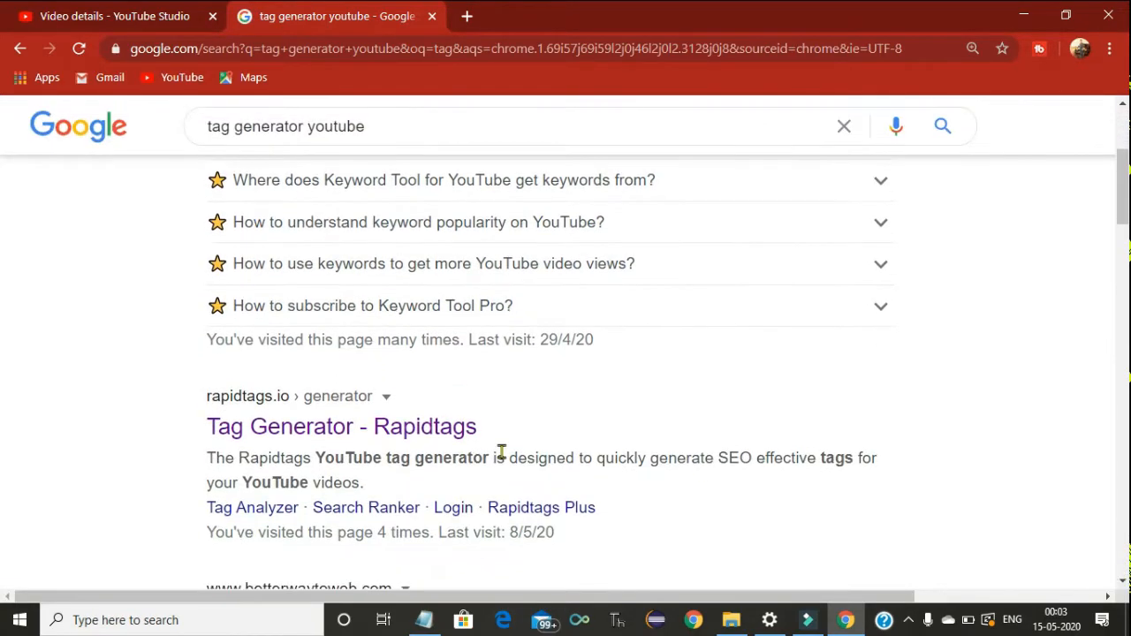
click(433, 431)
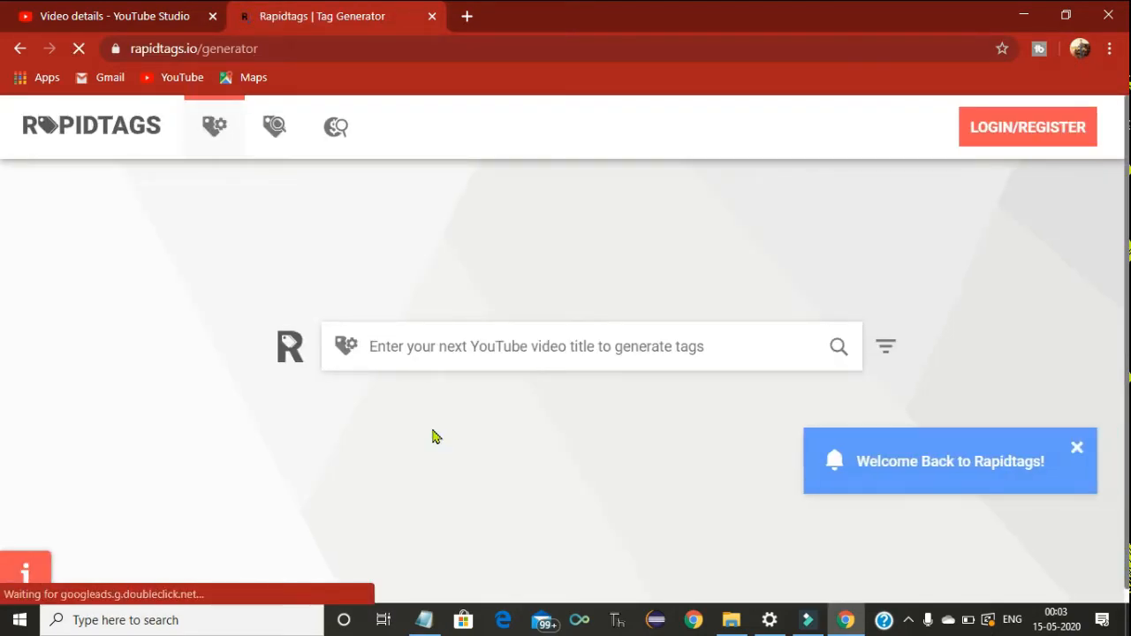
click(1084, 449)
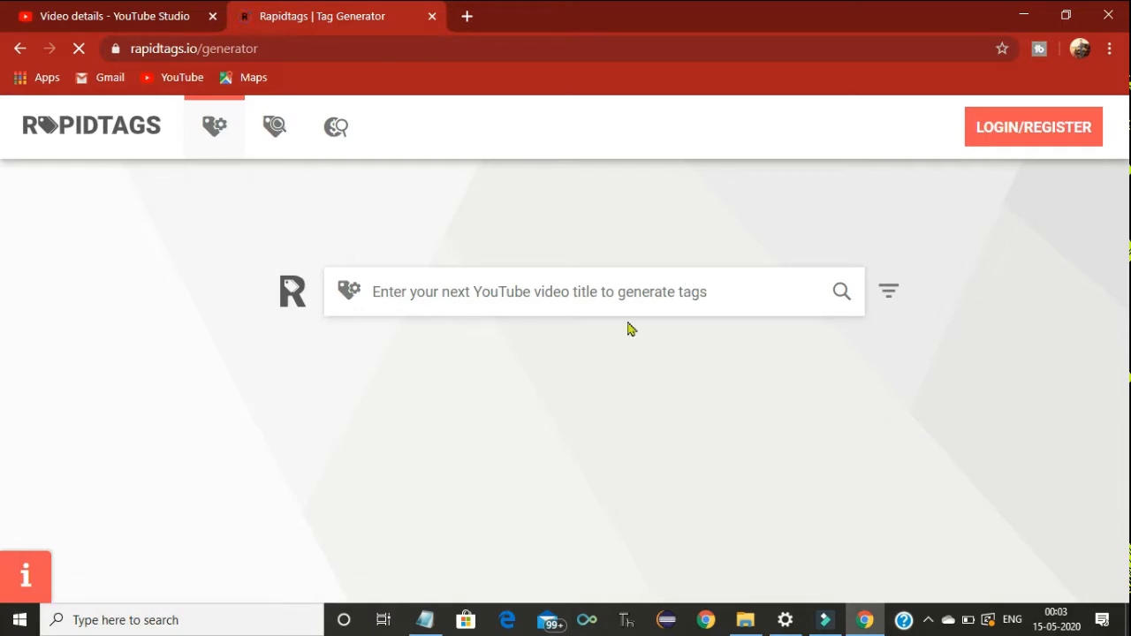
Generate tags in Rapidtags for the video title "2 step verfication".
click(585, 288)
text(2 s)
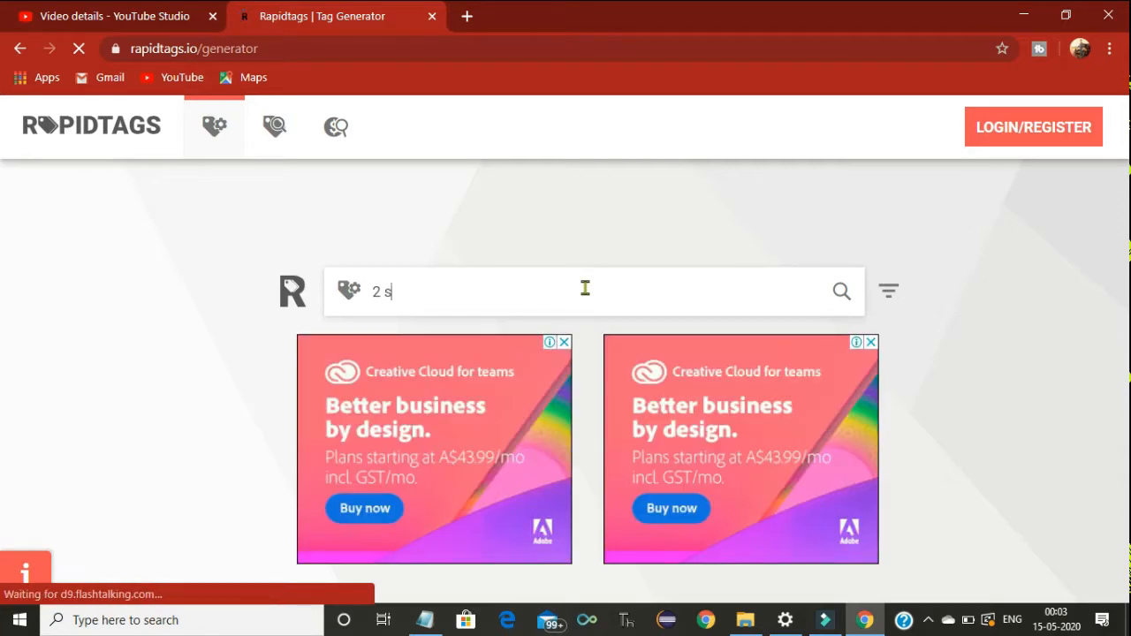
text(tep)
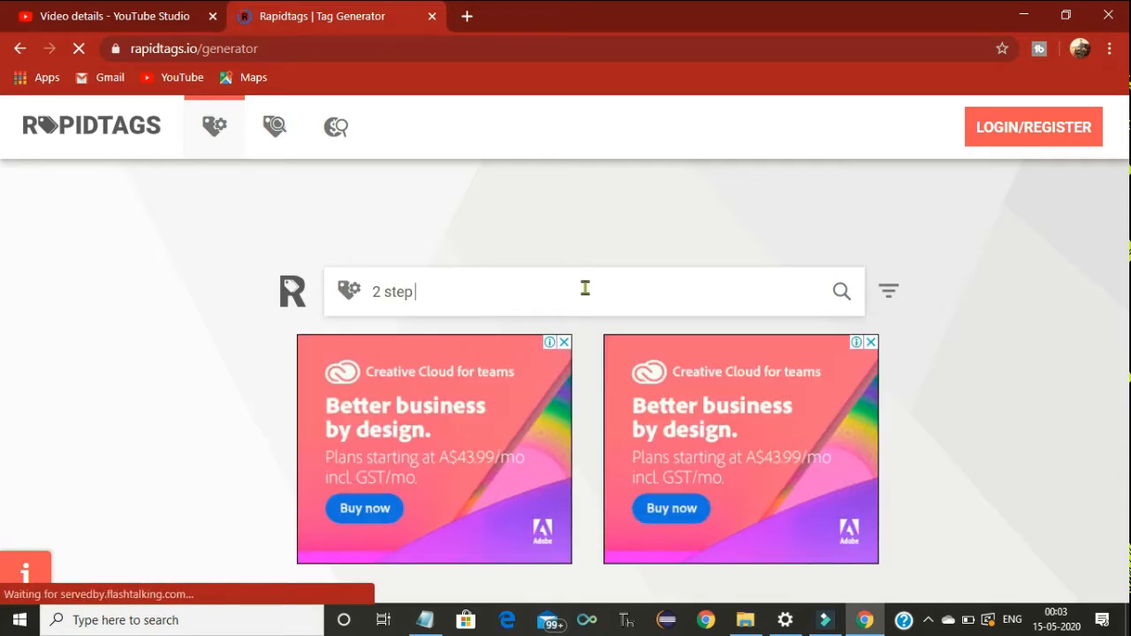
text( verf)
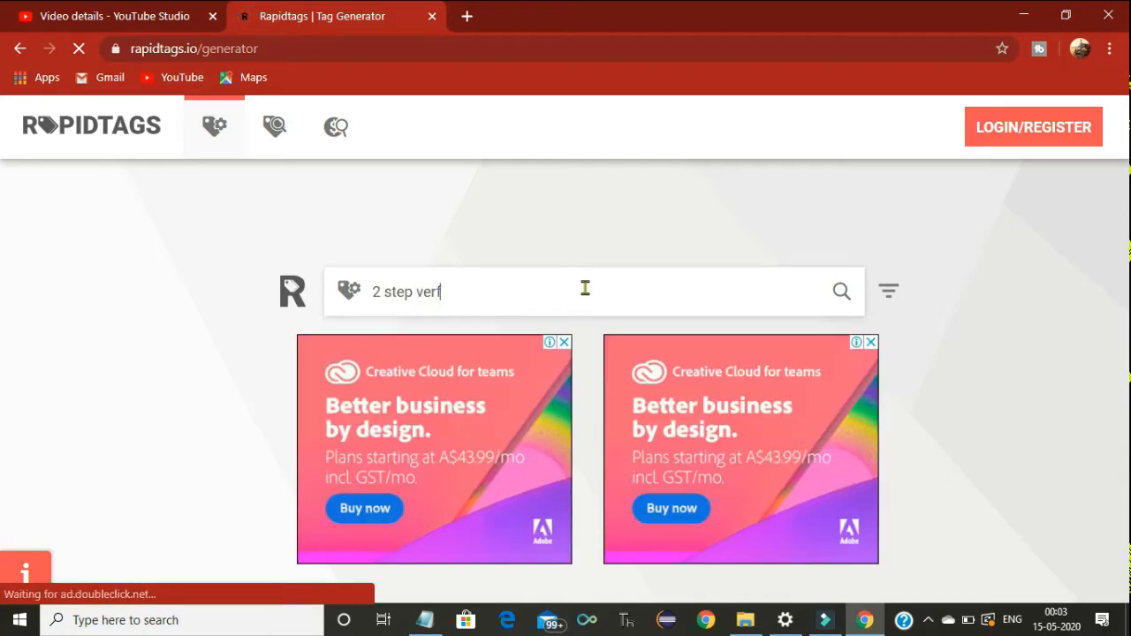
text(ication)
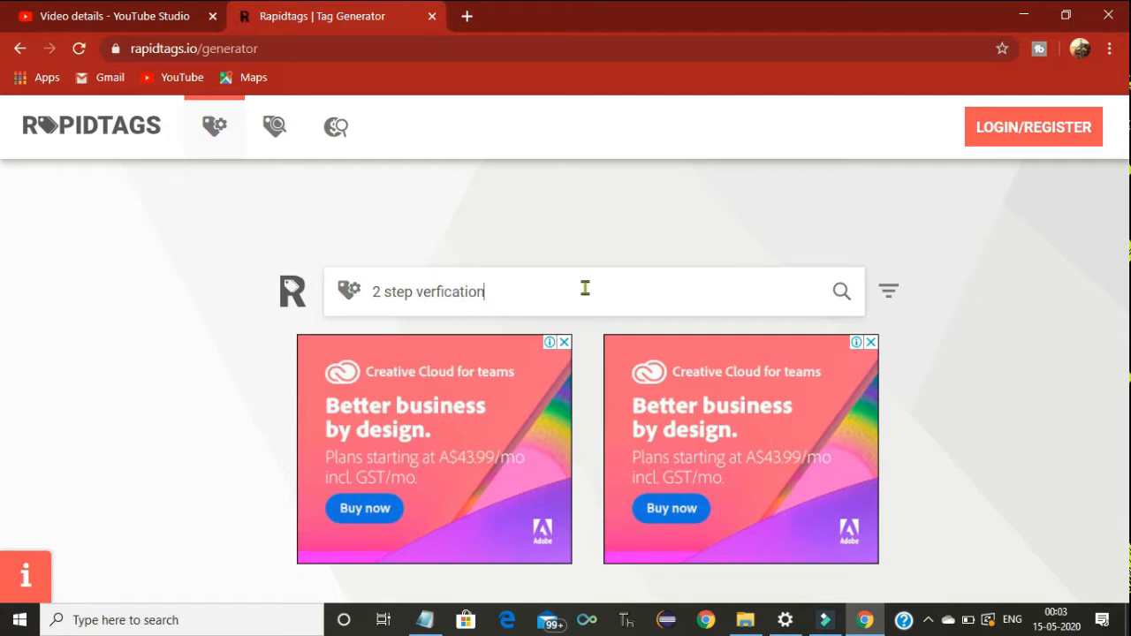
click(840, 293)
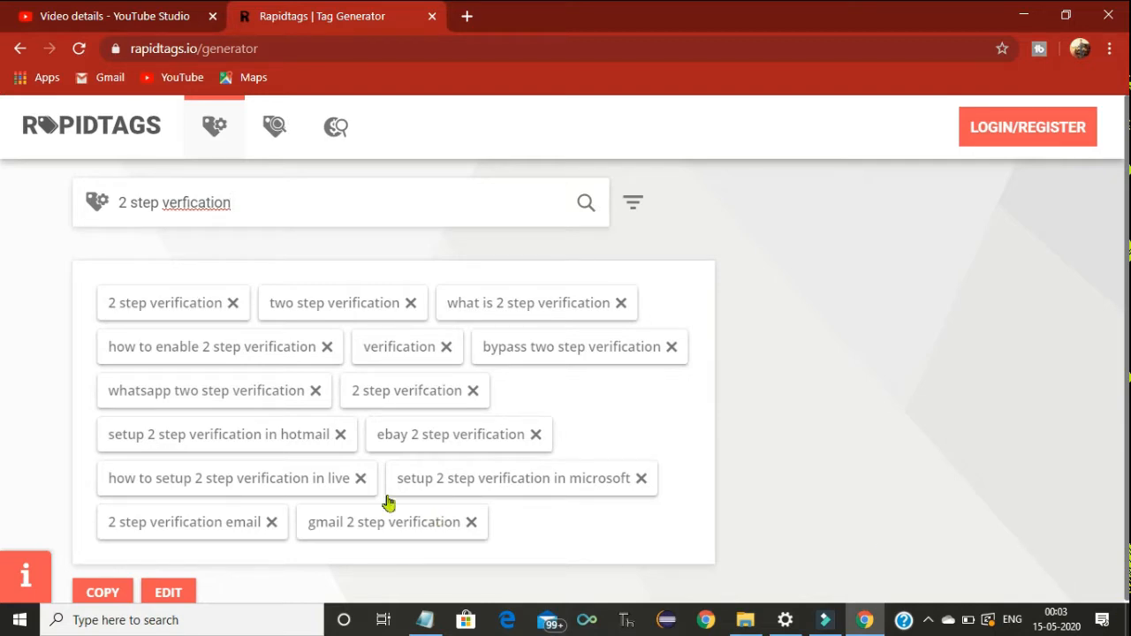
Copy all the generated tags and paste them into the video's Tags field in YouTube Studio.
click(108, 590)
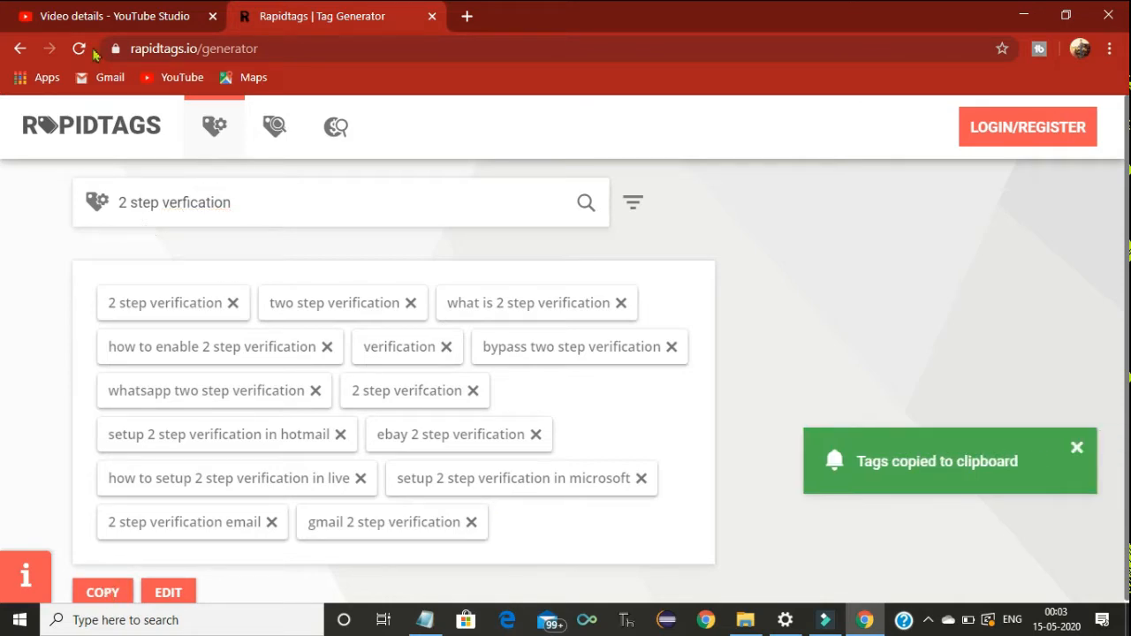
click(106, 16)
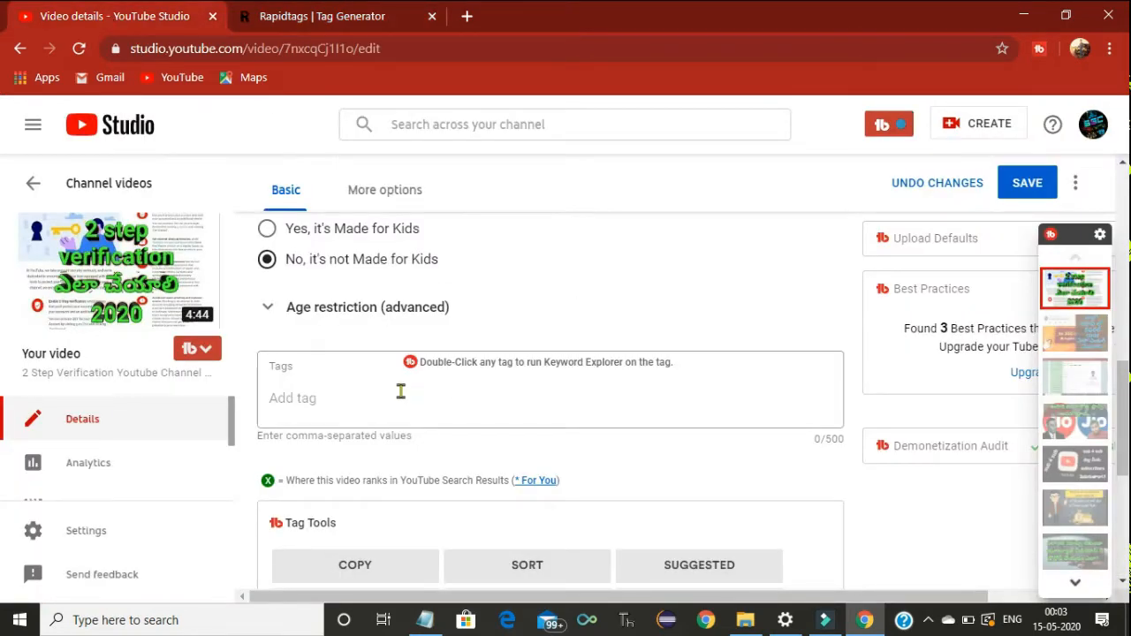
click(371, 398)
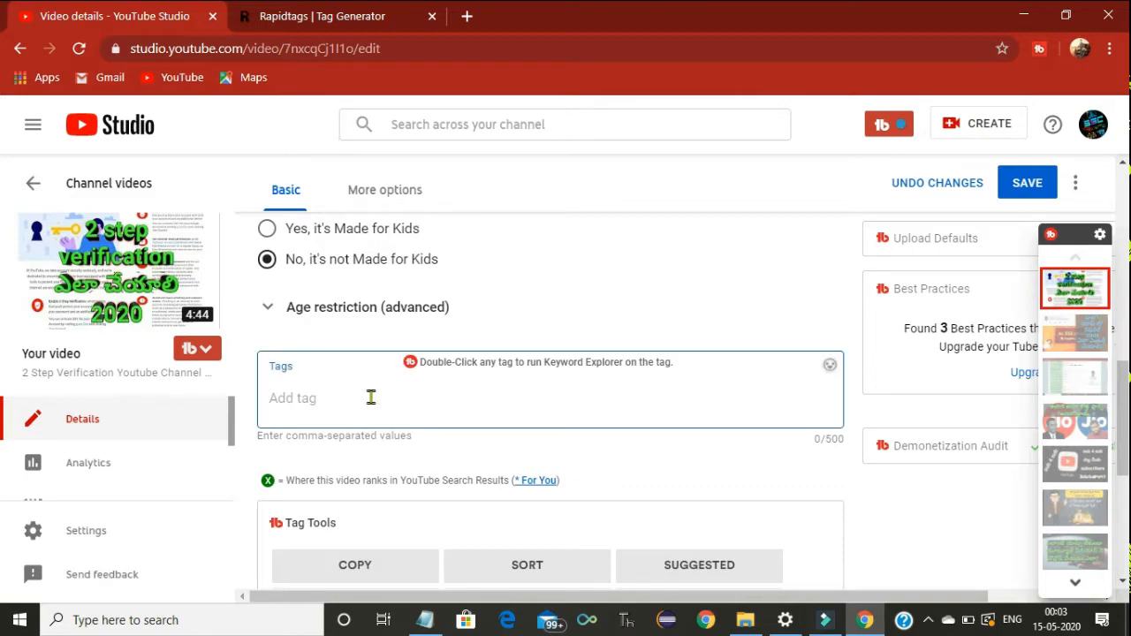
key(ctrl+v)
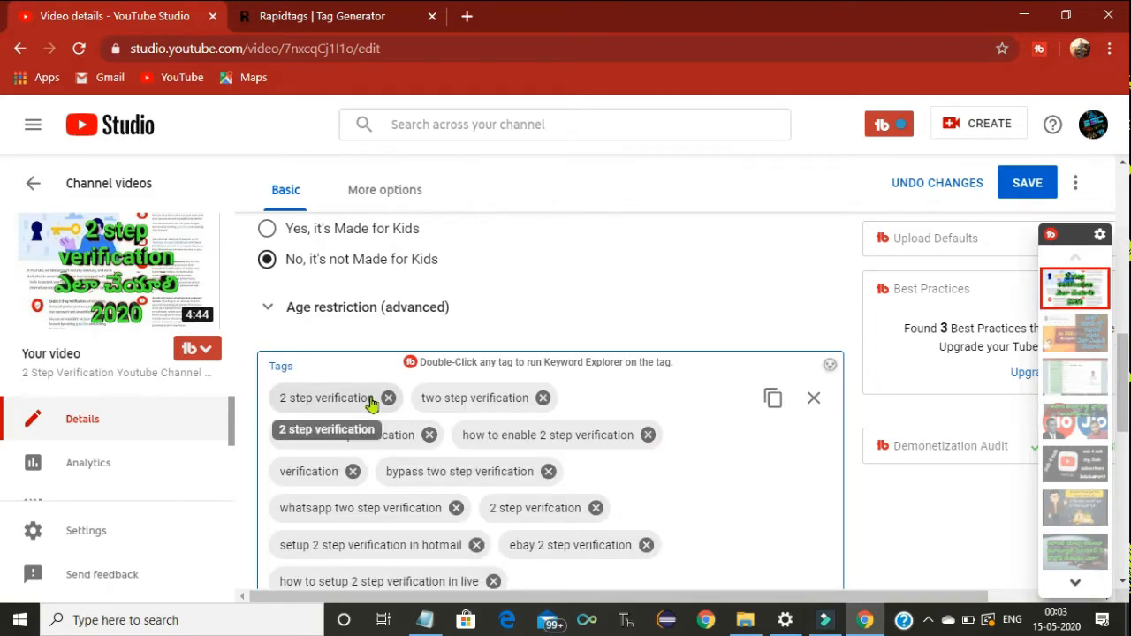
Add the tag "student style classes" after the pasted tags, using the related search term suggestion, and close the suggestions.
click(1122, 585)
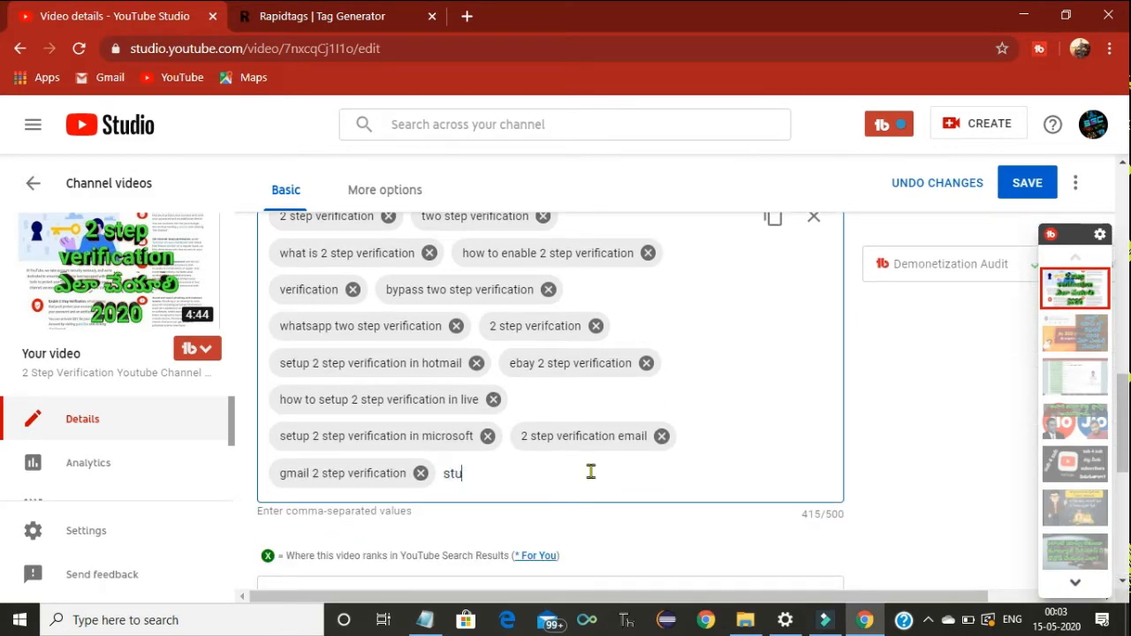
text(ent)
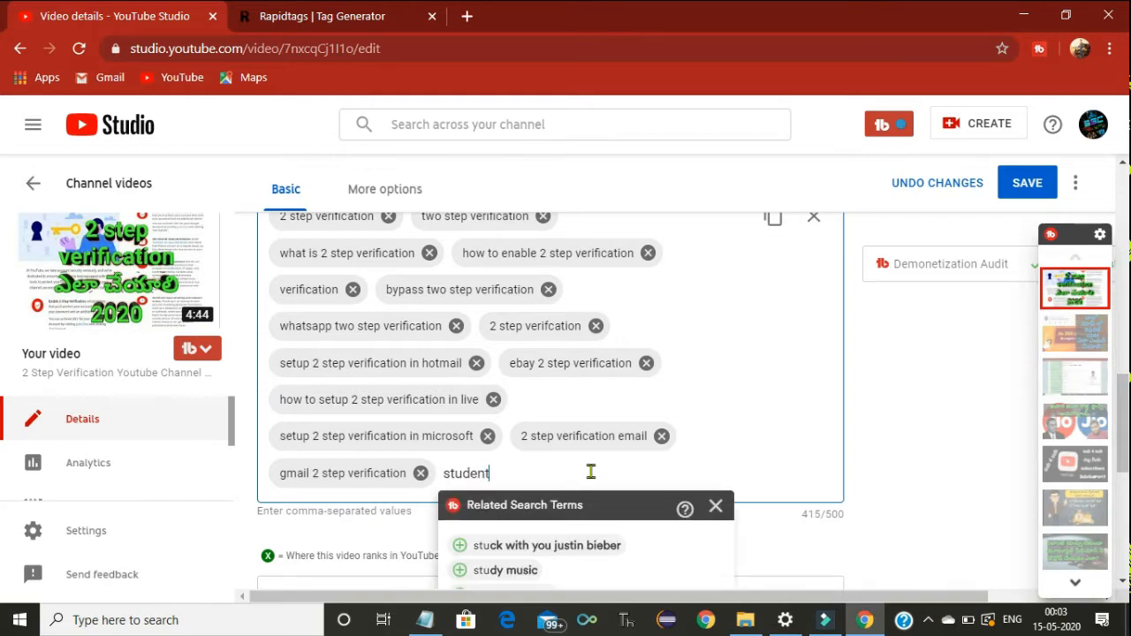
text(style)
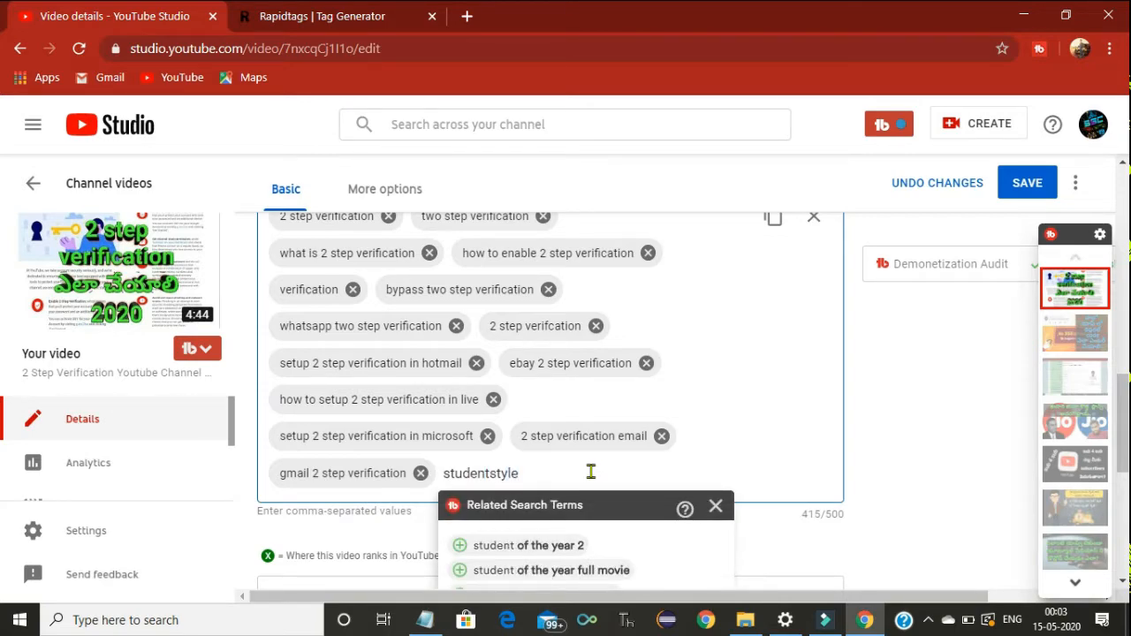
text(classes)
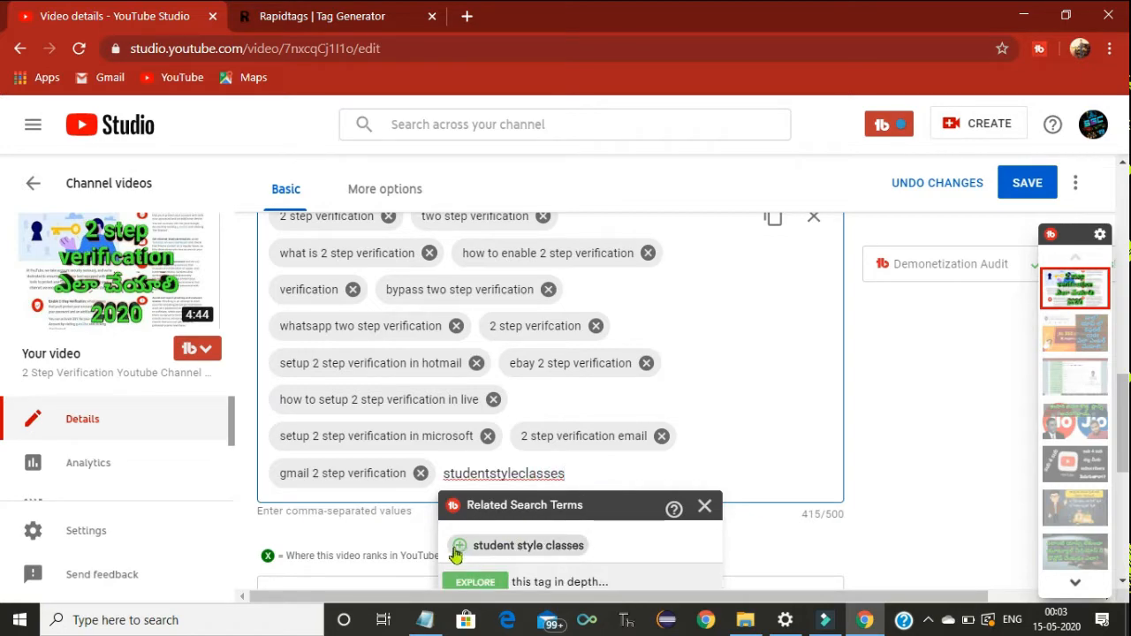
click(457, 550)
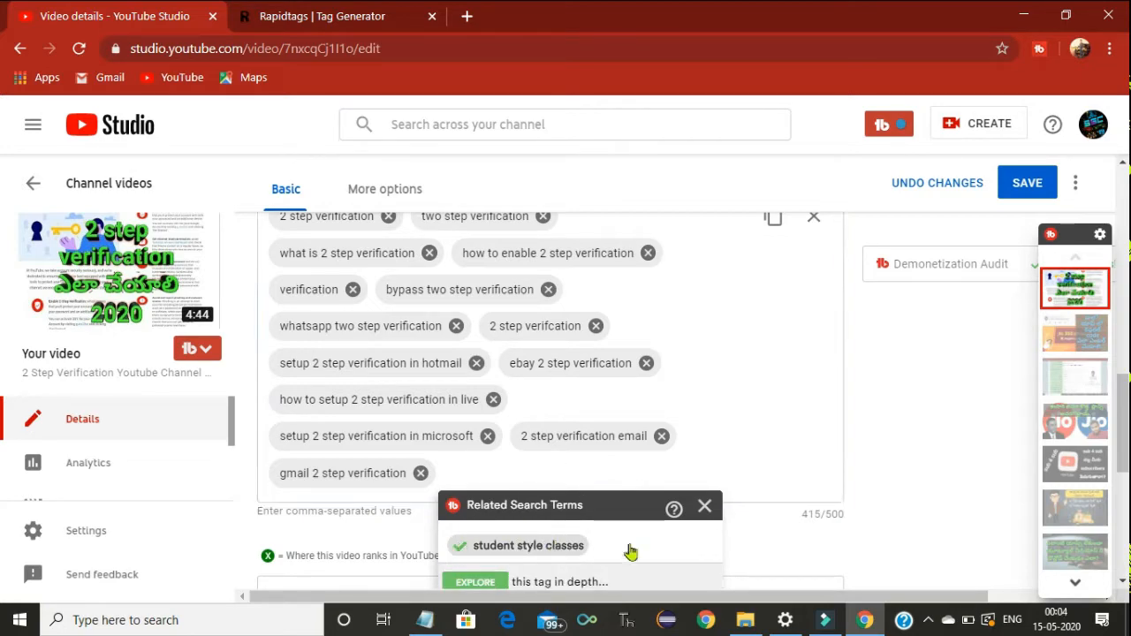
click(704, 507)
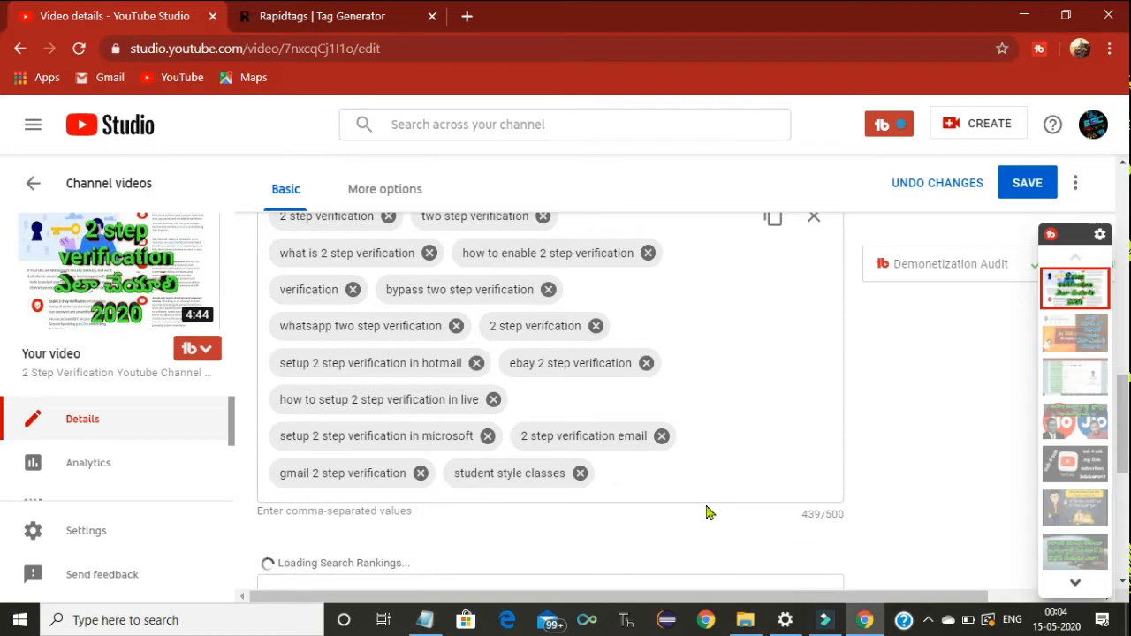
Add the tag "telugucoder" at the end of the video's tag list.
click(631, 478)
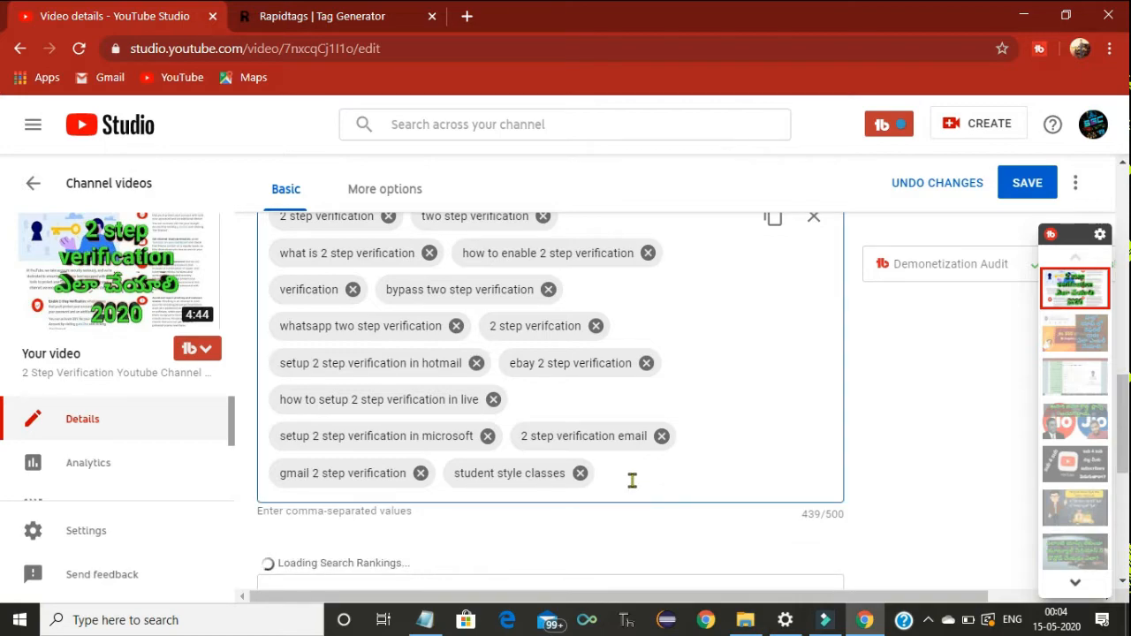
text(telugu)
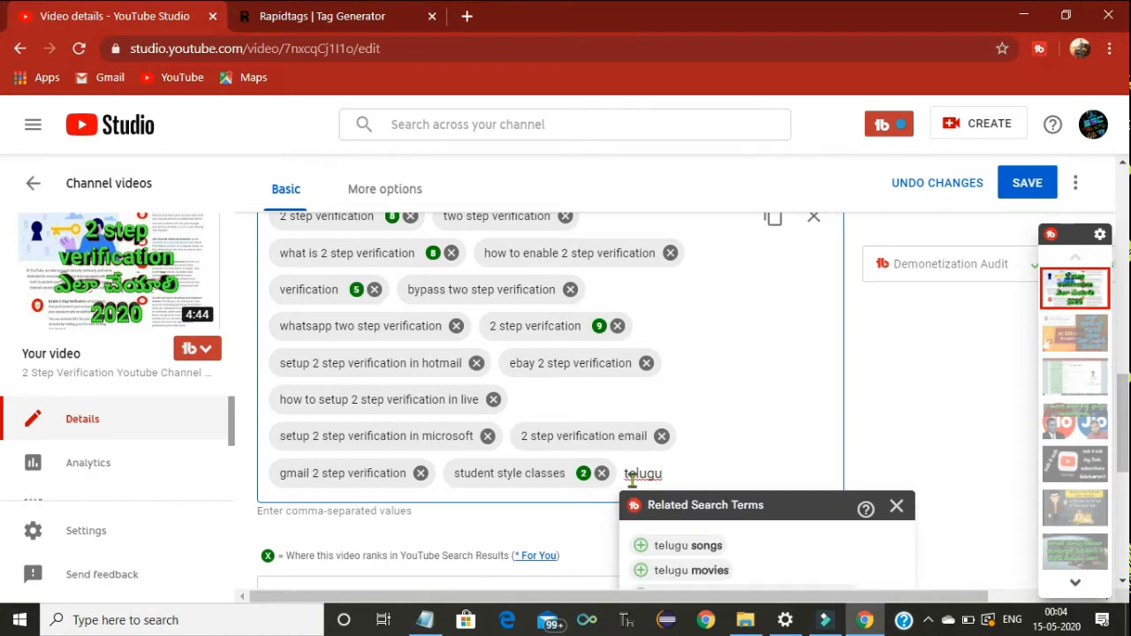
text(codetr)
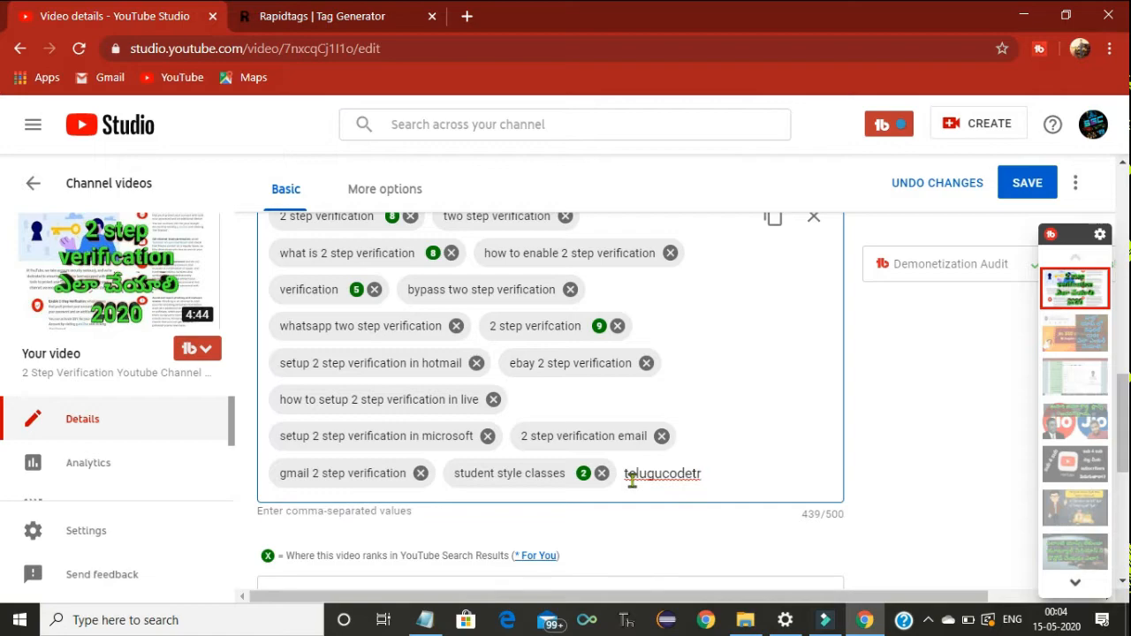
key(BackSpace)
key(BackSpace)
text(r)
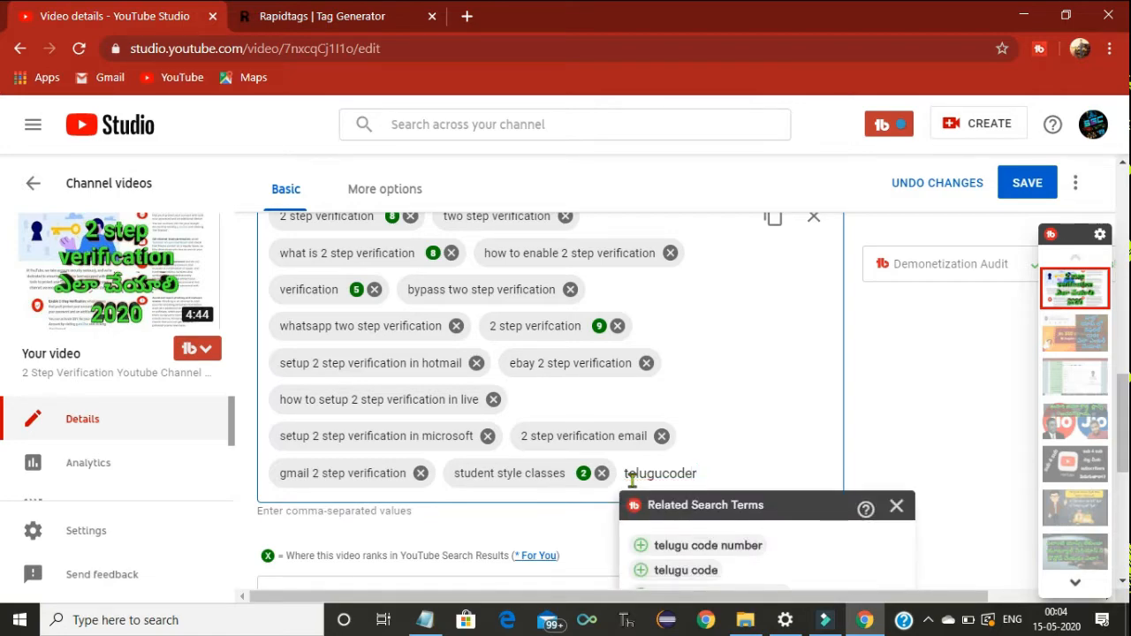
key(Return)
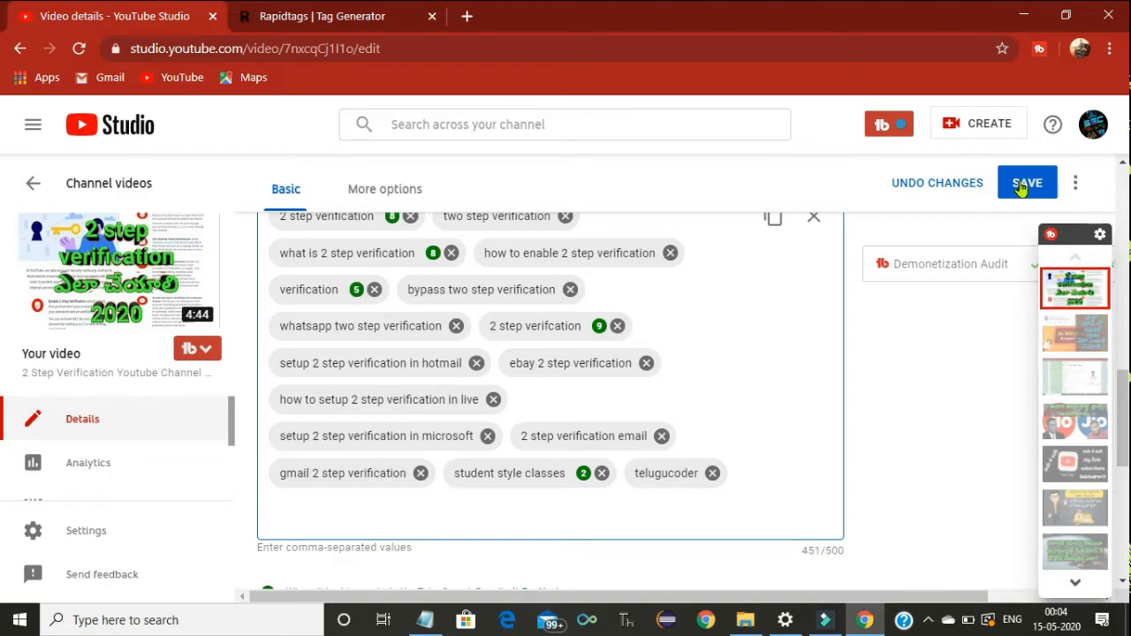
Insert a block of blank lines after the Facebook page link at the end of the video's description.
scroll(550, 371, up, 2)
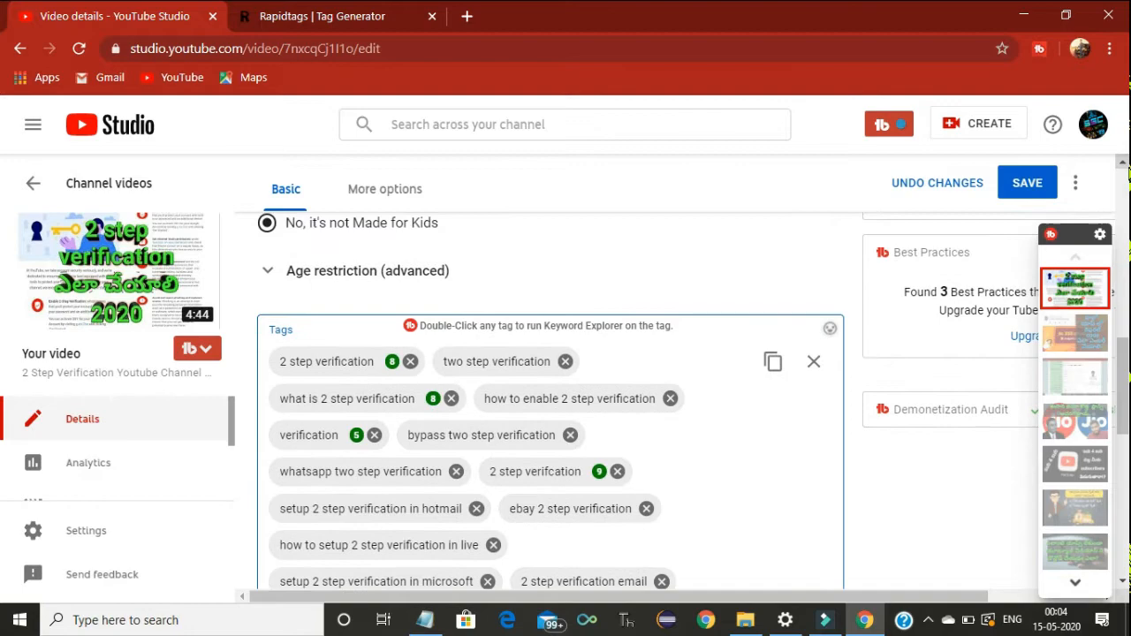
scroll(1123, 177, up, 10)
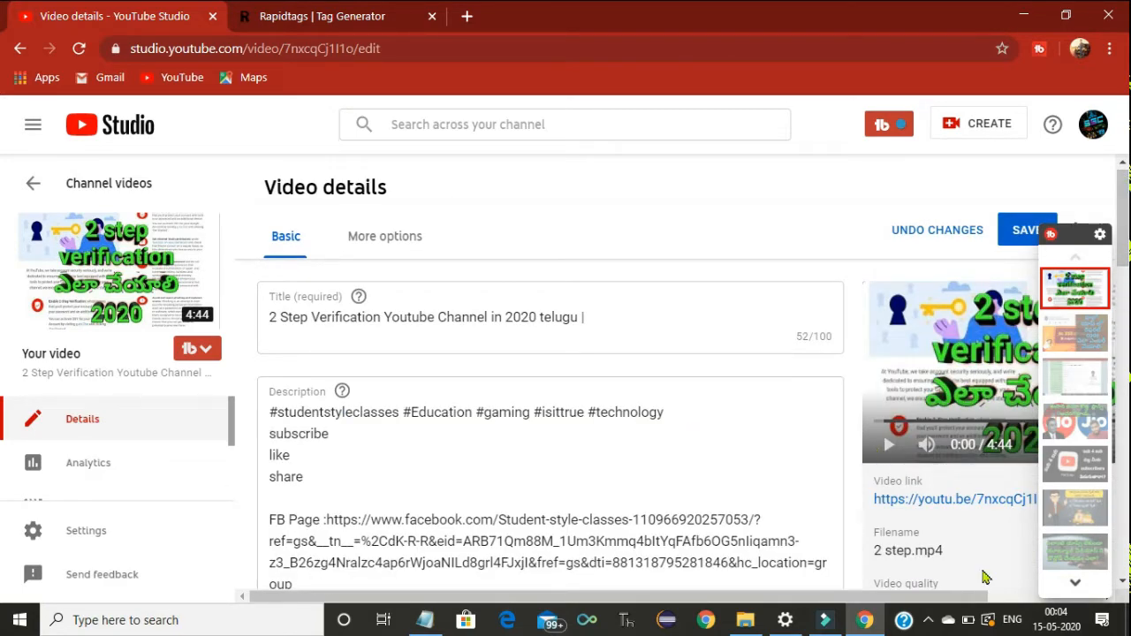
click(1123, 583)
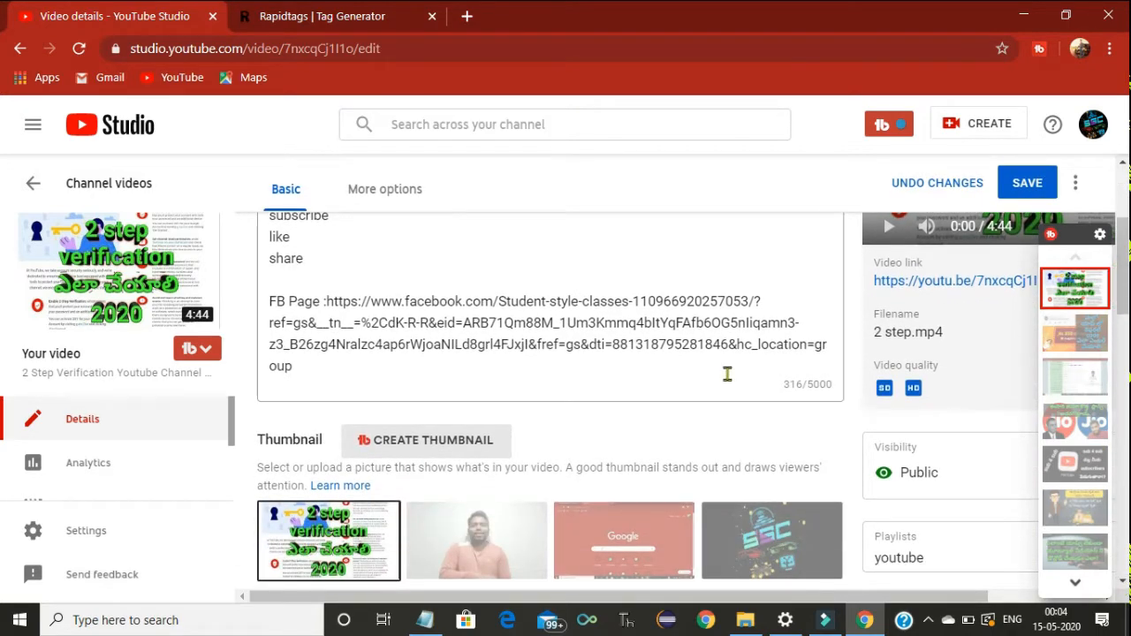
triple_click(356, 375)
click(329, 377)
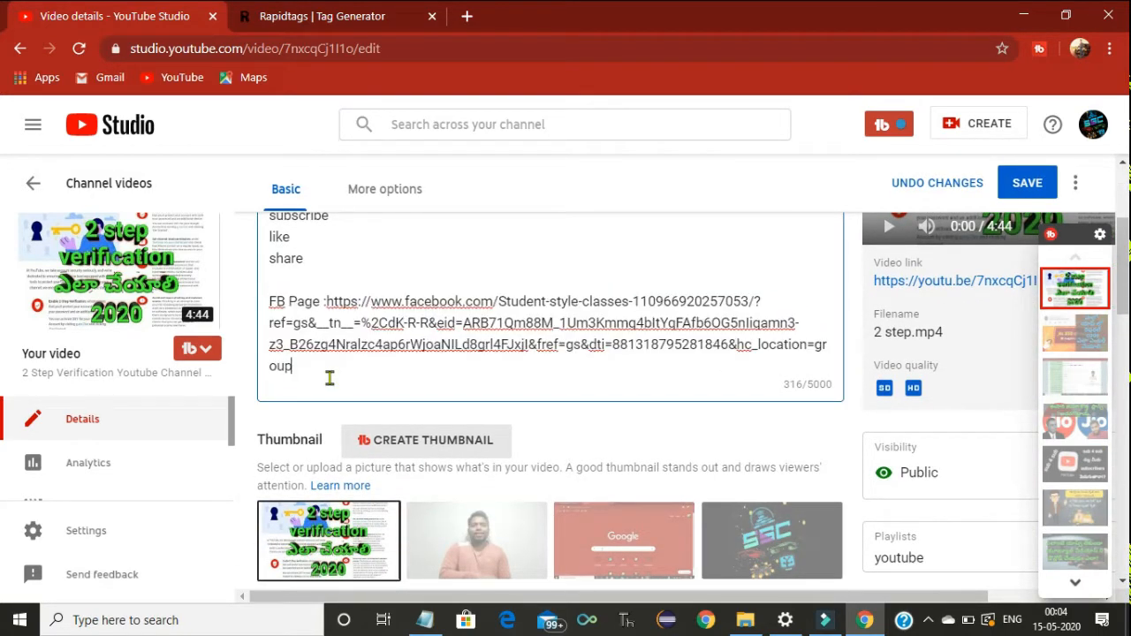
key(Return)
key(Return)
key(Return)
key(Return)
key(Return)
key(Return)
key(Return)
key(Return)
key(Return)
key(Return)
key(Return)
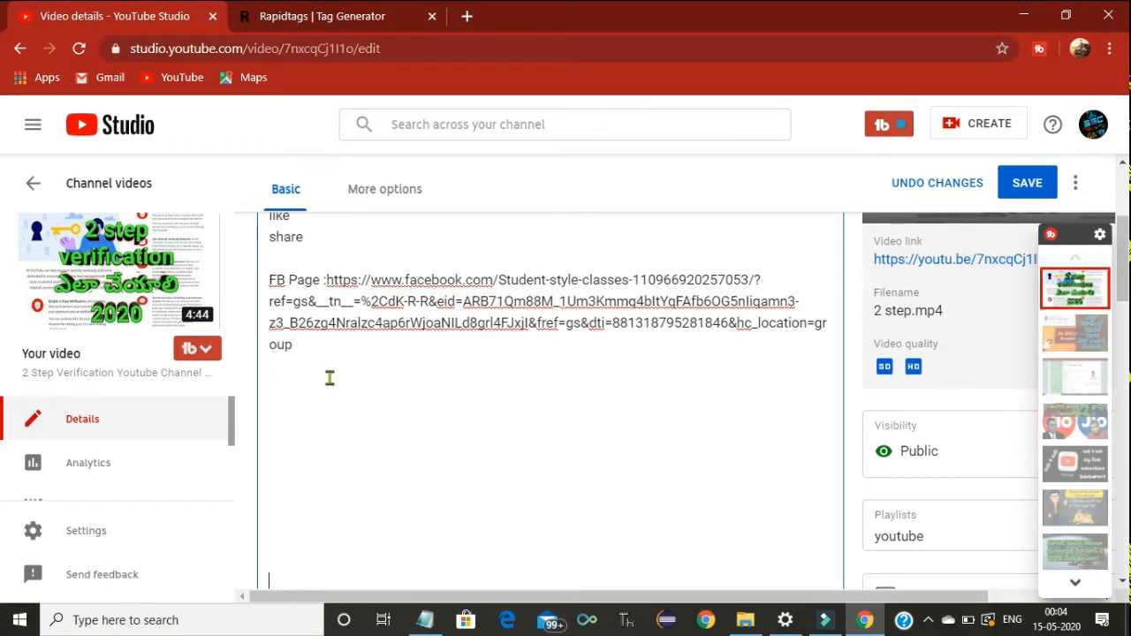
key(Return)
key(Return)
key(Return)
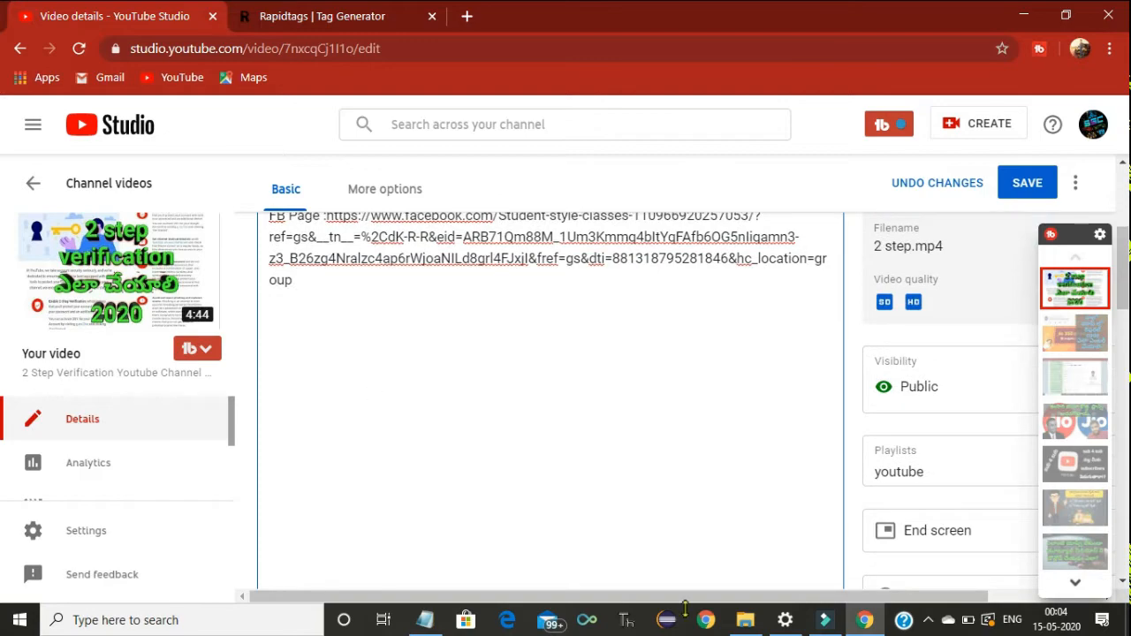
scroll(1124, 587, down, 2)
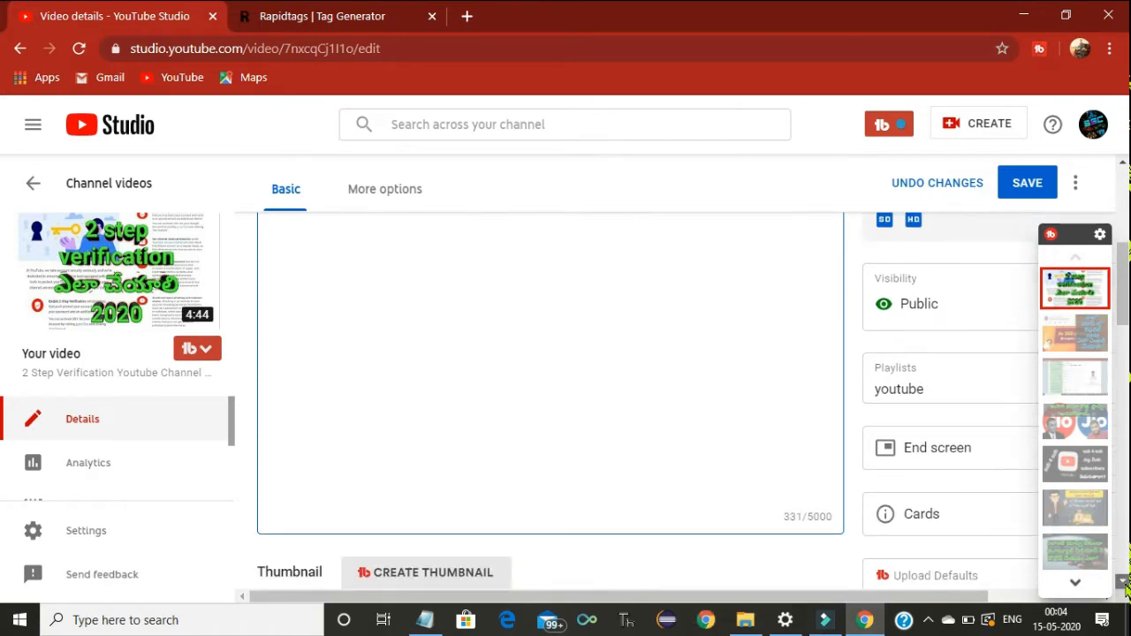
Switch to the Rapidtags browser tab, return to the Google results and open the BetterWayToWeb tag generator.
click(344, 25)
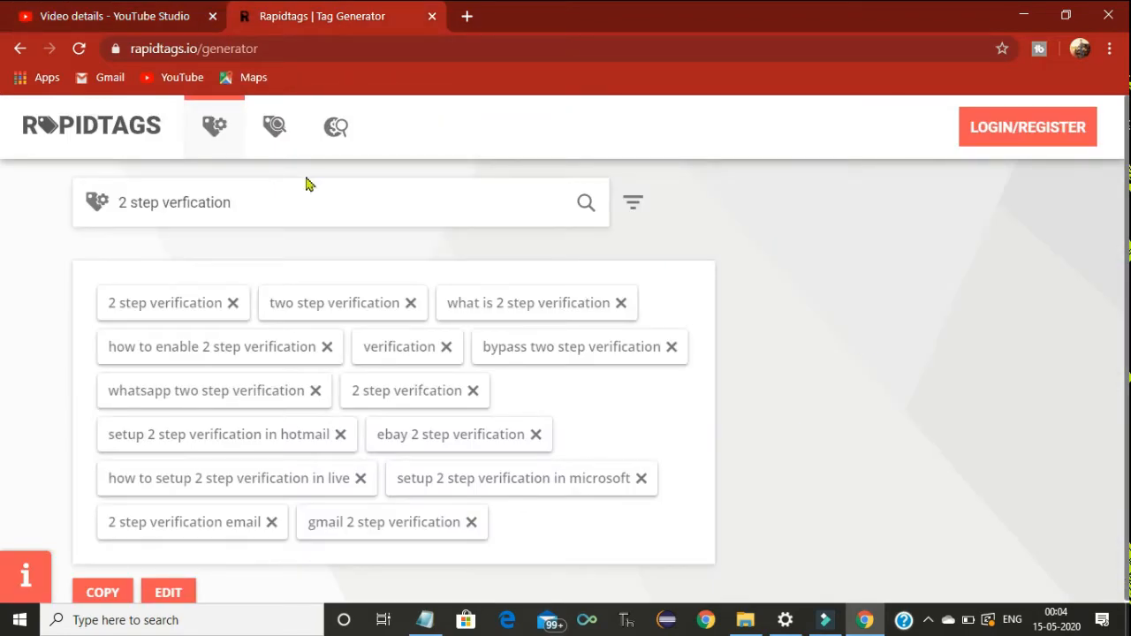
click(20, 51)
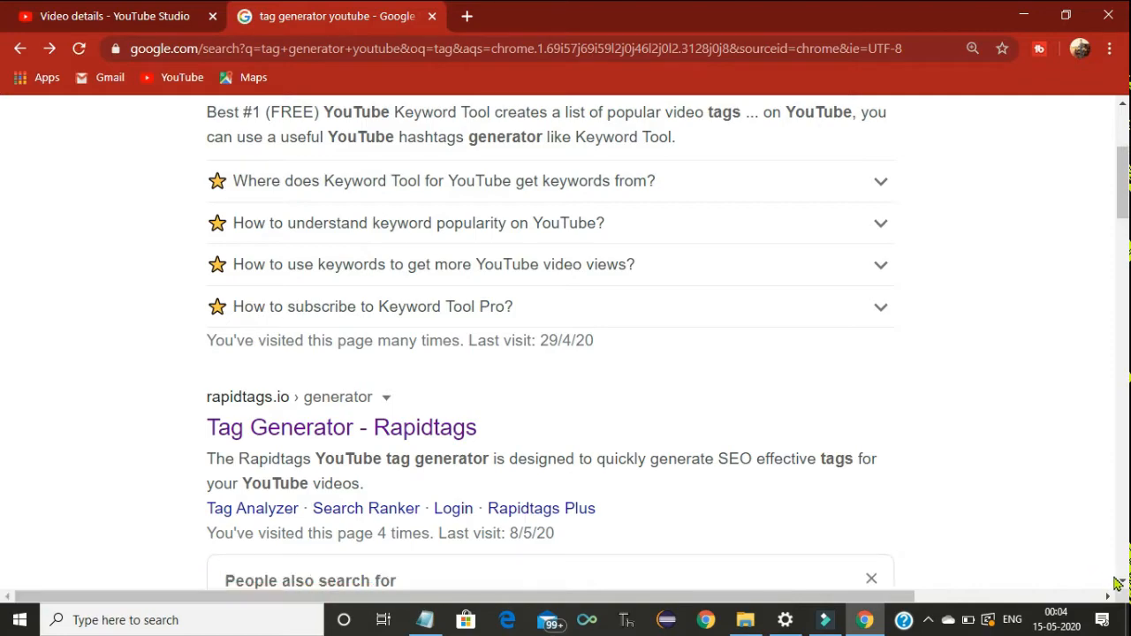
click(1123, 581)
scroll(1123, 581, down, 4)
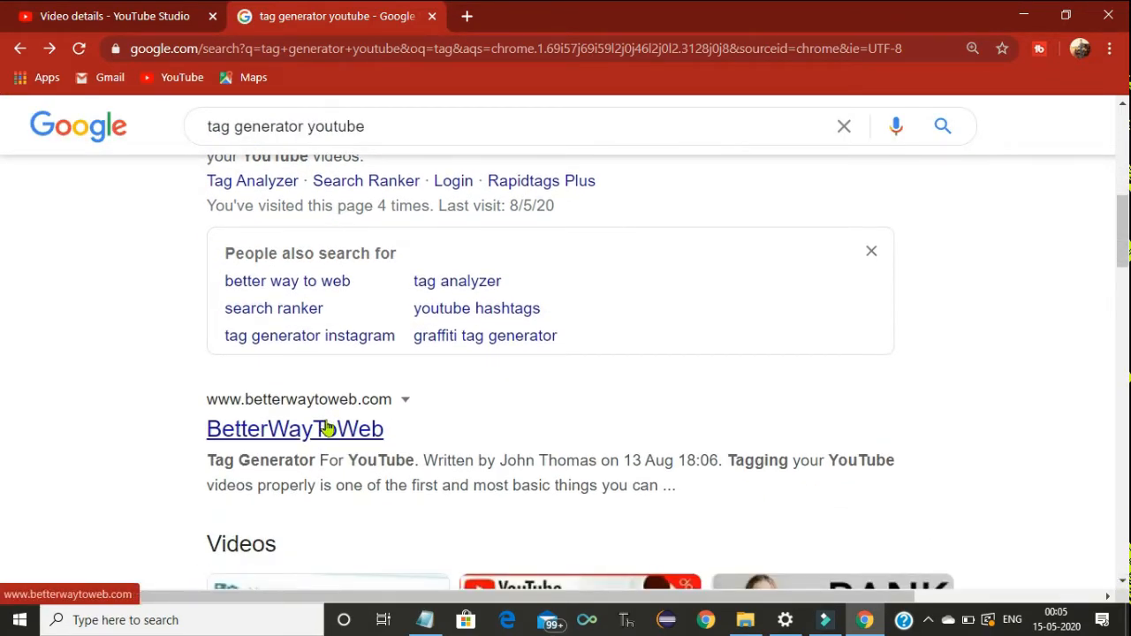
click(327, 428)
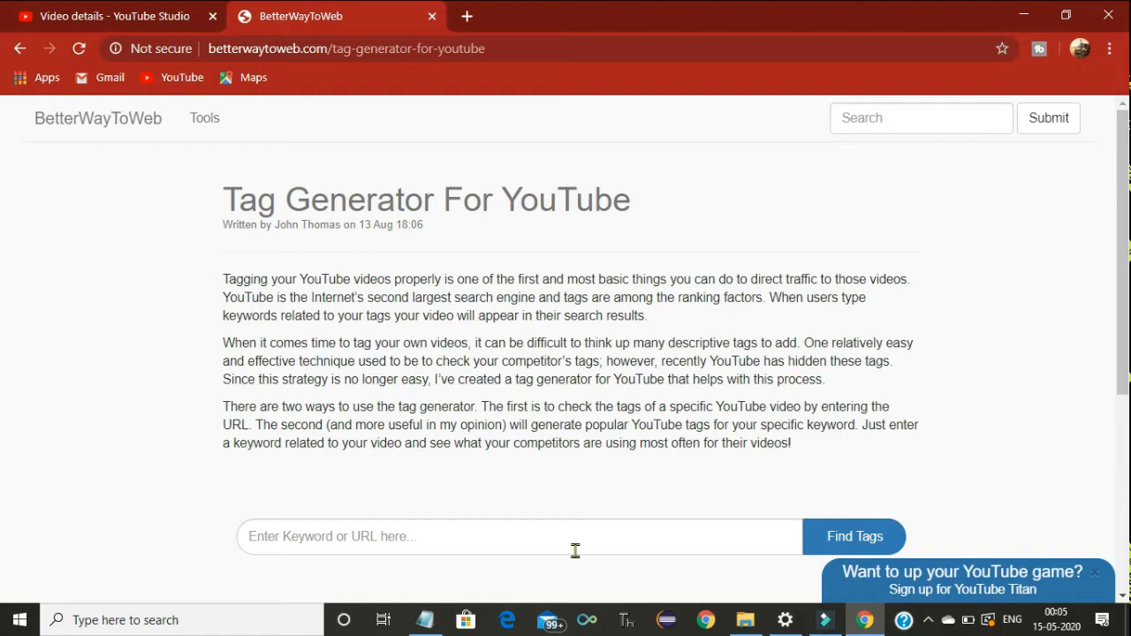
Search the BetterWayToWeb tag generator for tags matching "2 step verfication" and check the results area.
click(575, 545)
text(2)
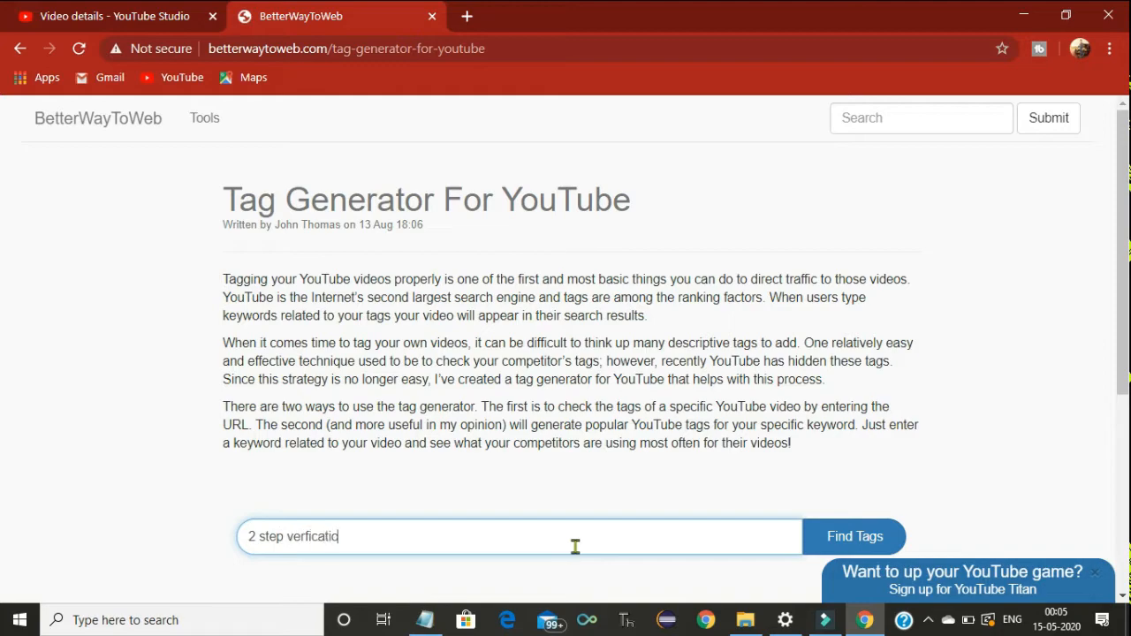
text(step verfication)
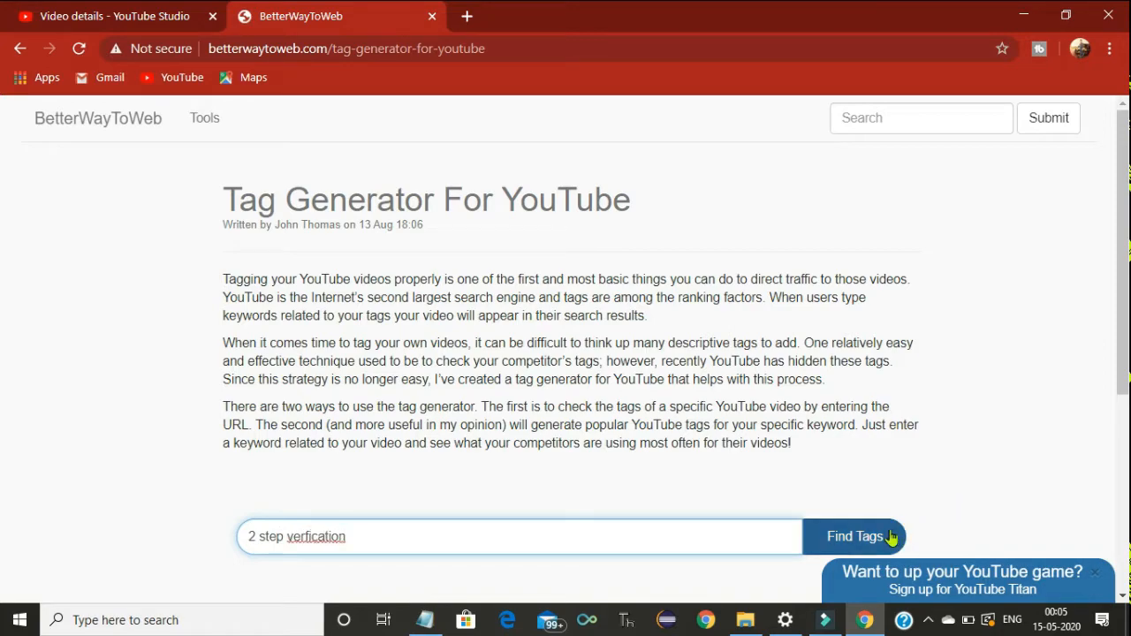
click(886, 531)
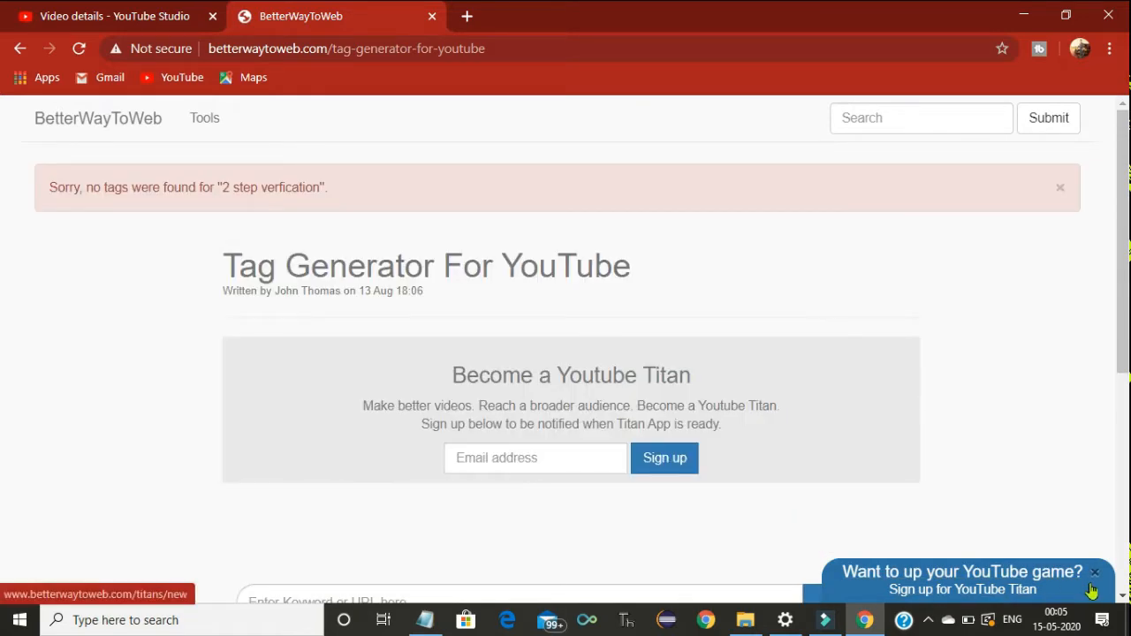
scroll(1119, 600, down, 3)
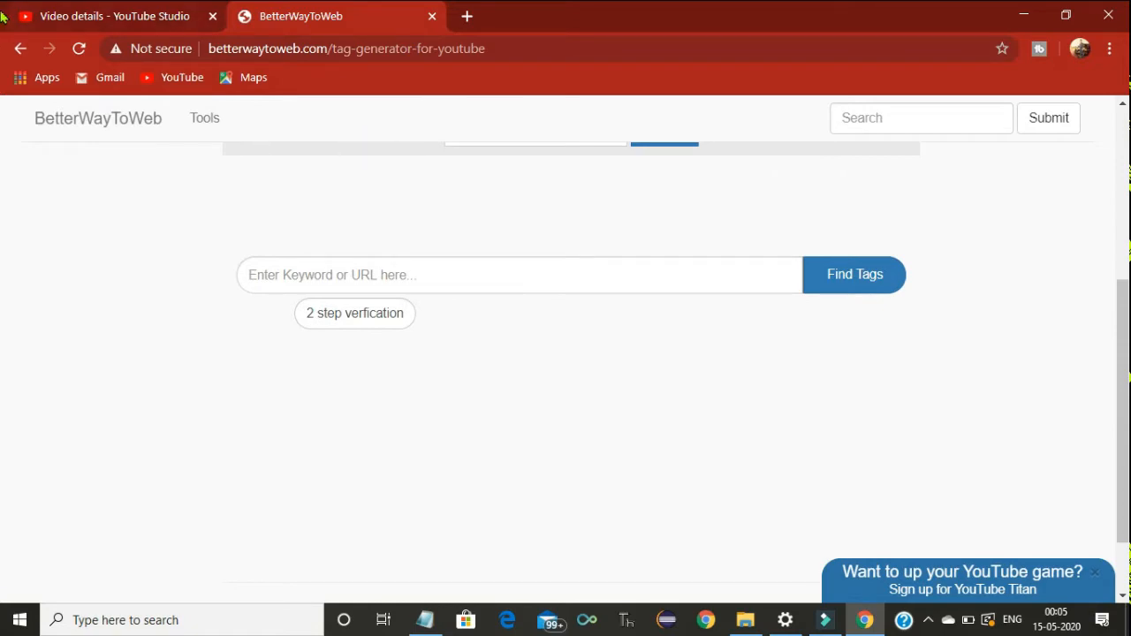
Return to the Google results and open the Keyword Tool page for YouTube, going back and reopening it once.
click(19, 48)
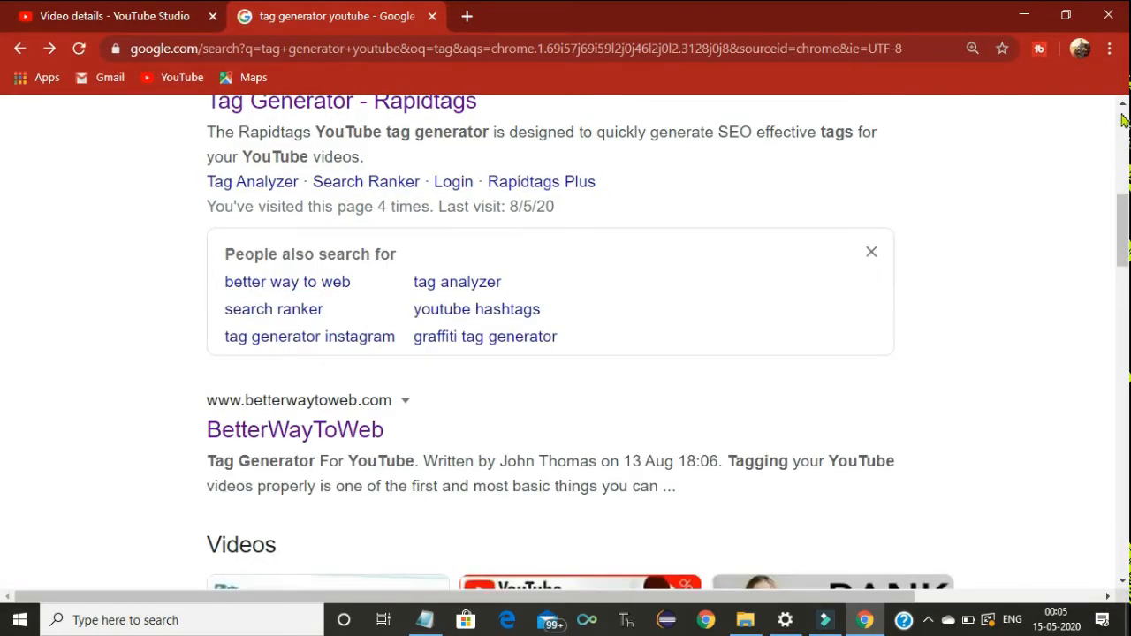
scroll(1123, 123, up, 5)
click(633, 202)
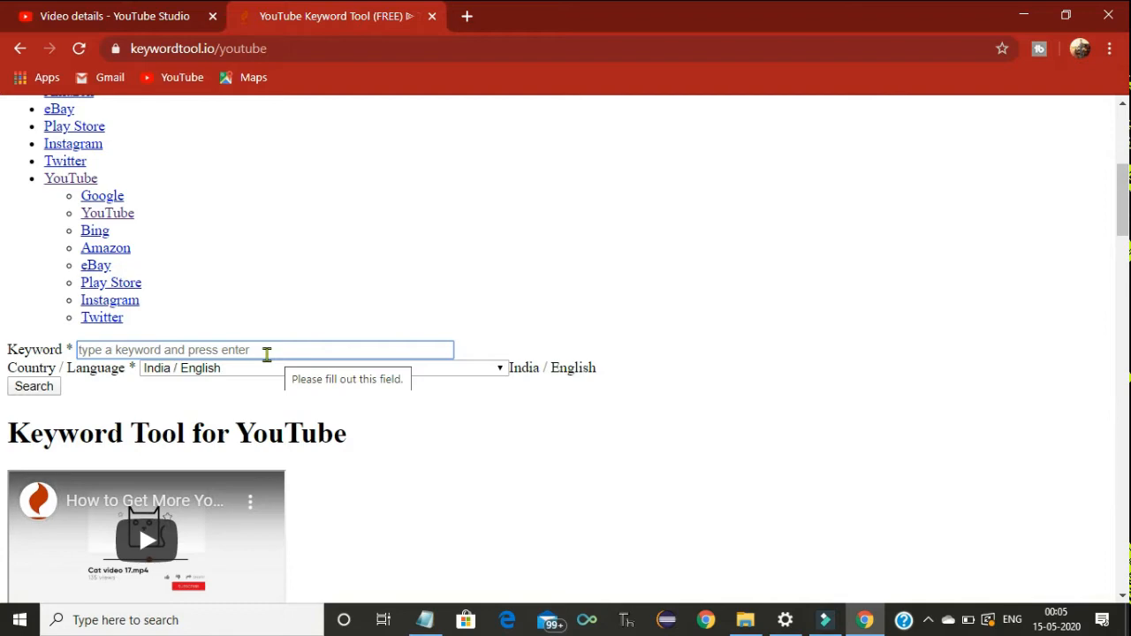
click(20, 48)
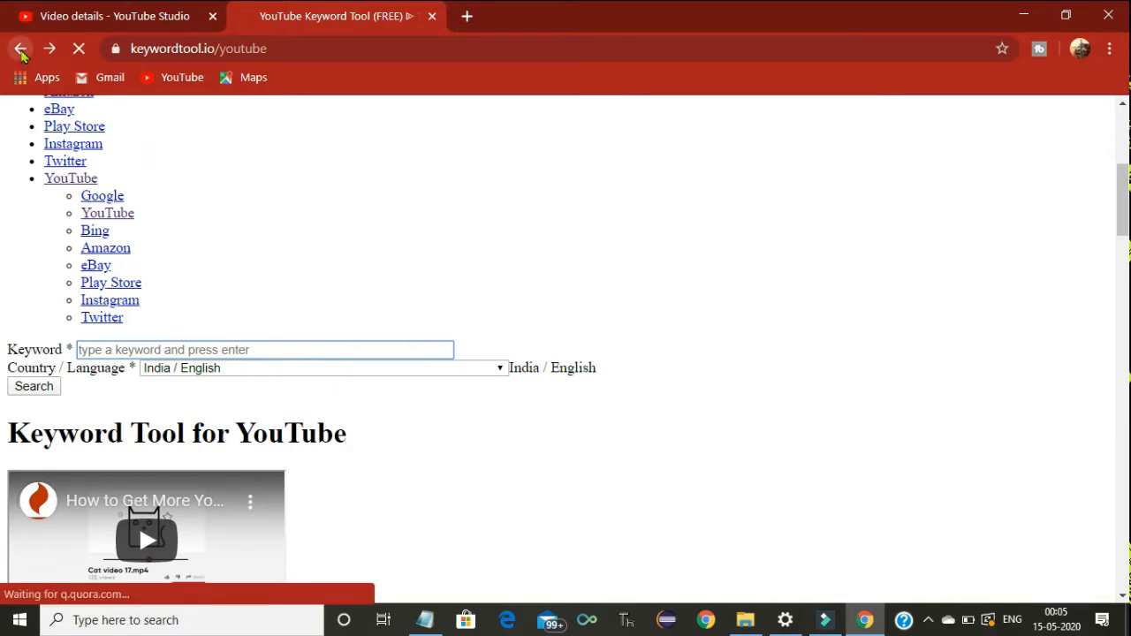
click(353, 217)
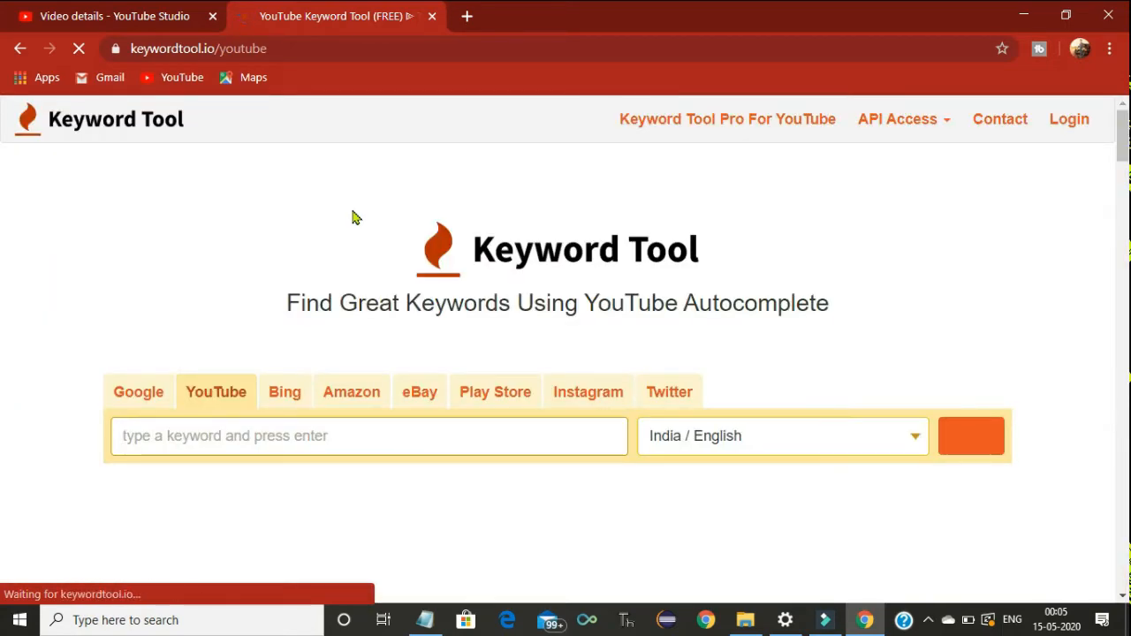
Search Keyword Tool's YouTube suggestions for "2 step verifcation" with India / English as the country and language.
text(2)
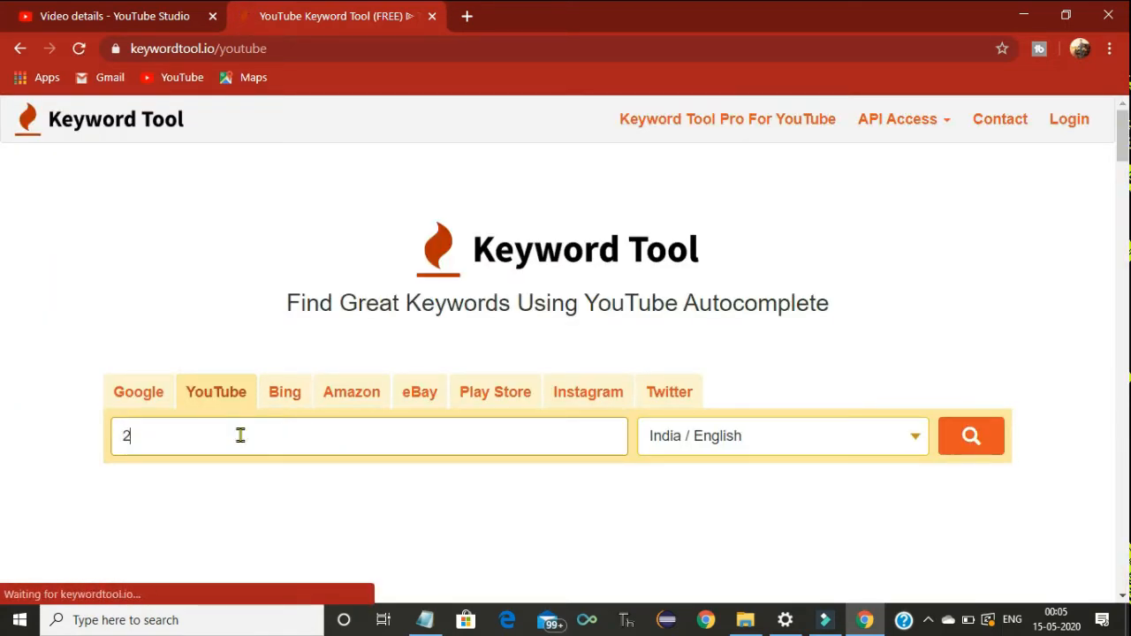
text( step verifcation)
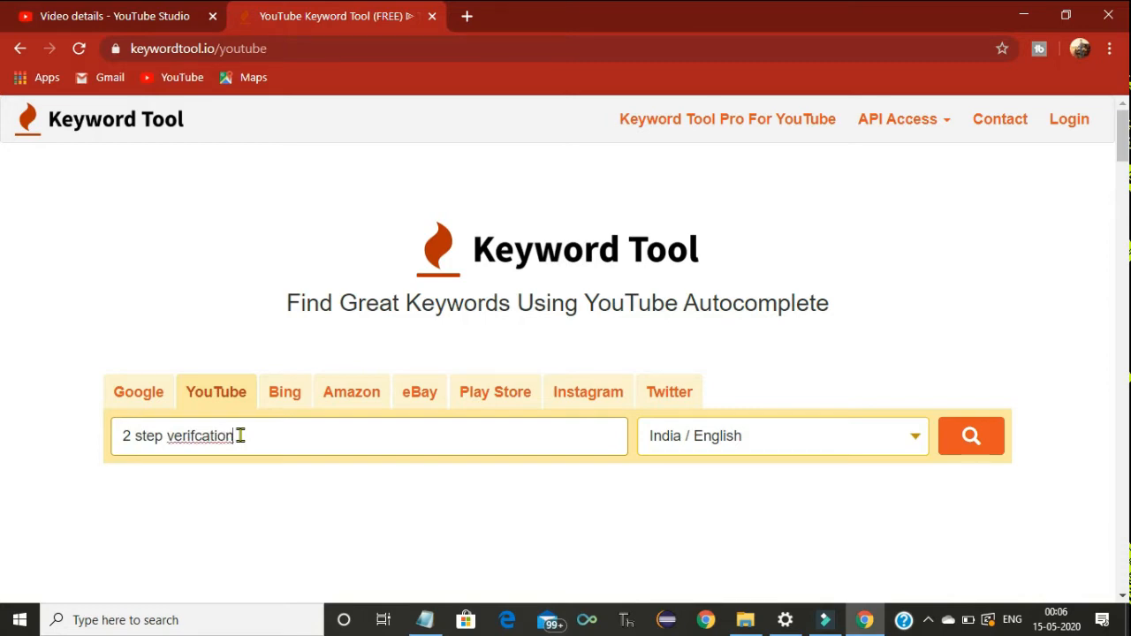
key(Return)
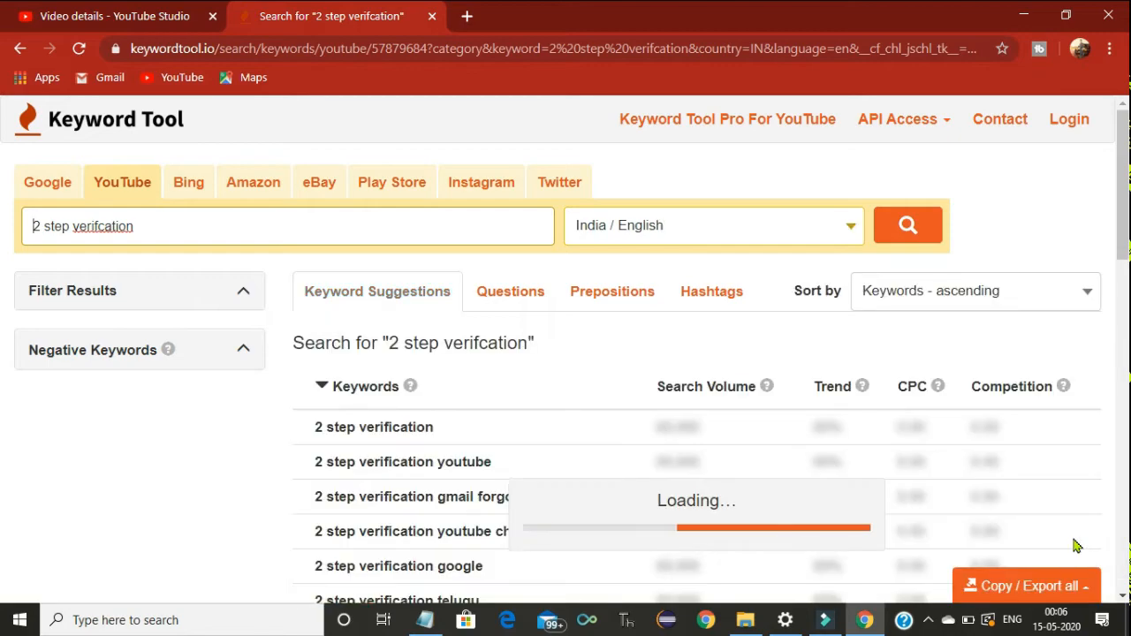
Examine Keyword Tool's YouTube keyword suggestions for "2 step verifcation", looking for phrases relevant to the video.
click(1123, 599)
click(1123, 599)
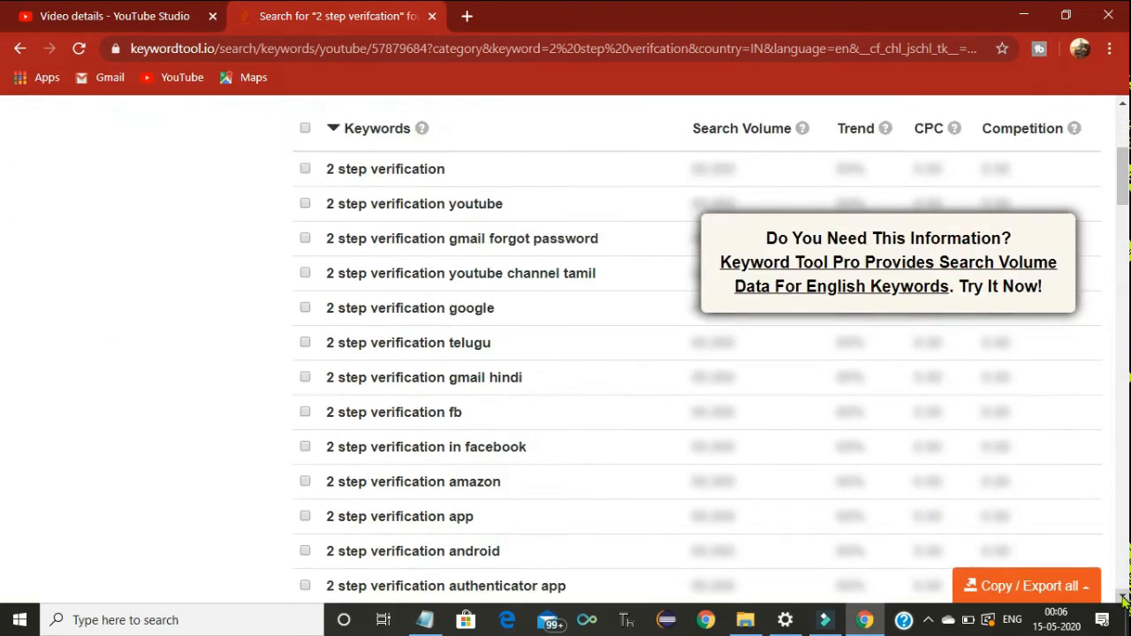
click(1123, 600)
click(1123, 599)
click(1123, 600)
click(1123, 599)
click(1123, 600)
click(1123, 600)
click(1122, 600)
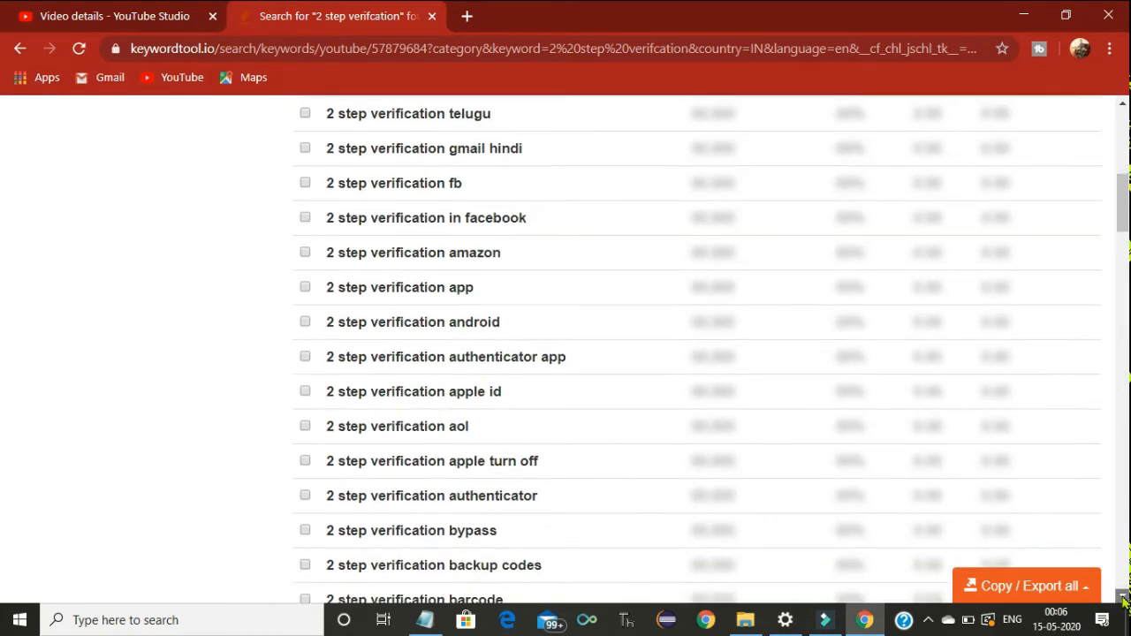
click(1123, 599)
click(1123, 599)
click(1123, 600)
click(1122, 600)
click(1123, 600)
click(1123, 600)
click(1123, 600)
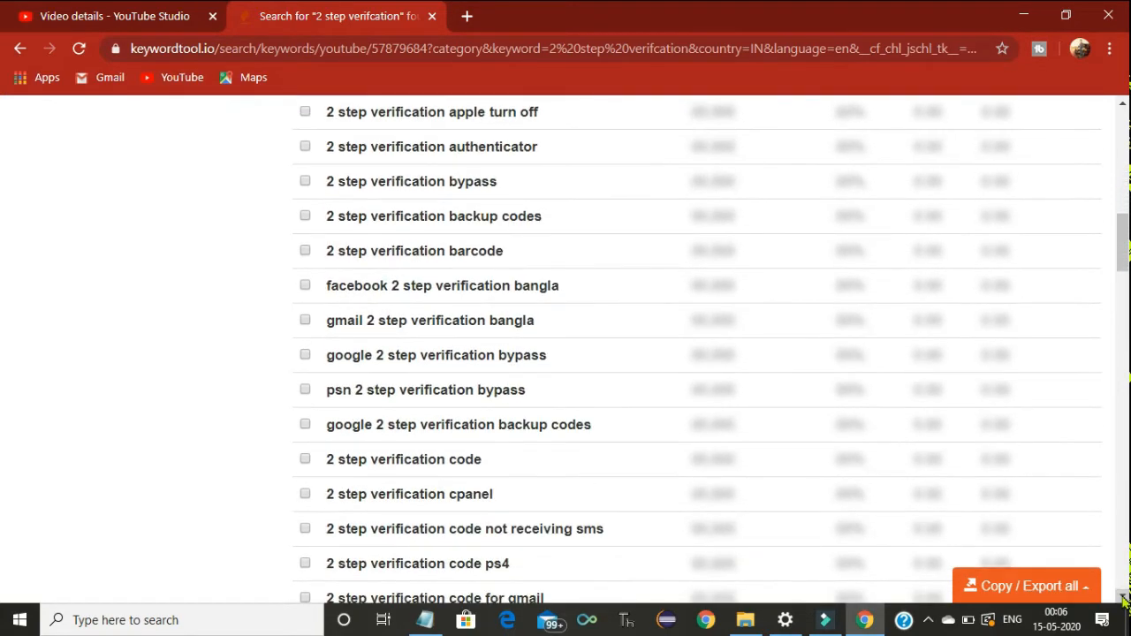
click(1122, 600)
click(1122, 600)
click(1122, 600)
click(1123, 600)
click(1123, 600)
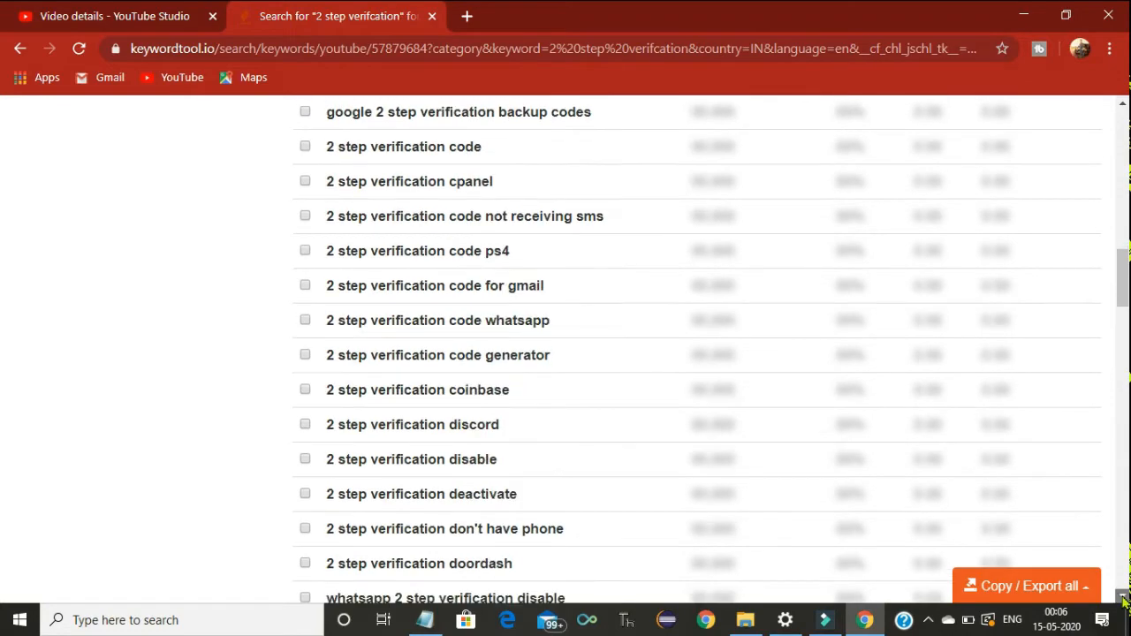
click(1123, 600)
click(1122, 600)
click(1123, 599)
click(1123, 599)
click(1123, 600)
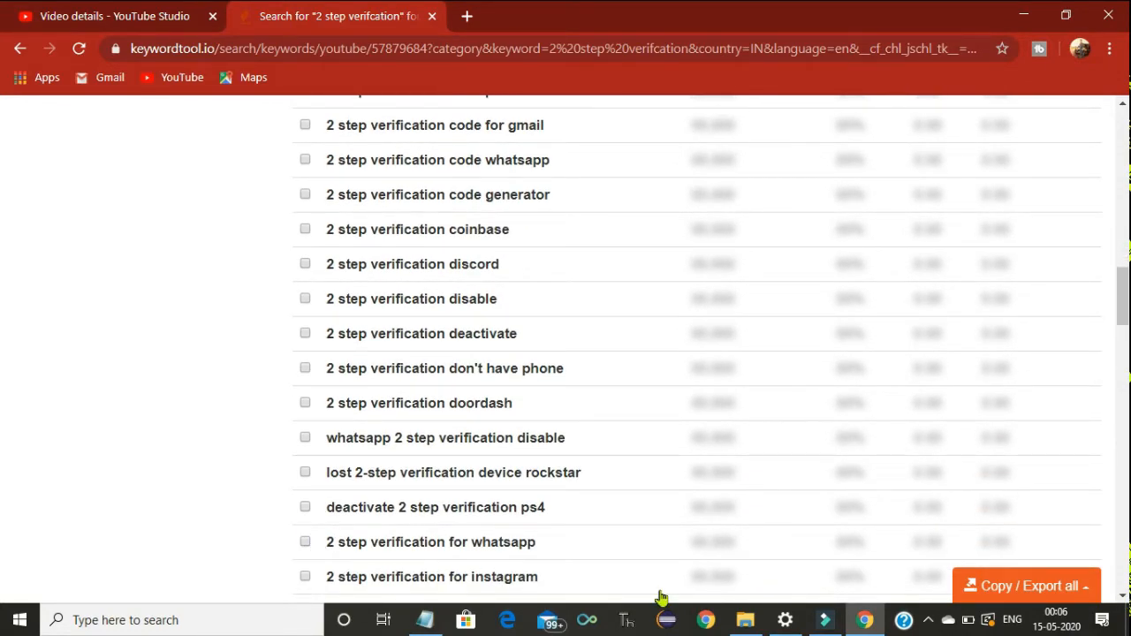
click(1123, 599)
click(1122, 600)
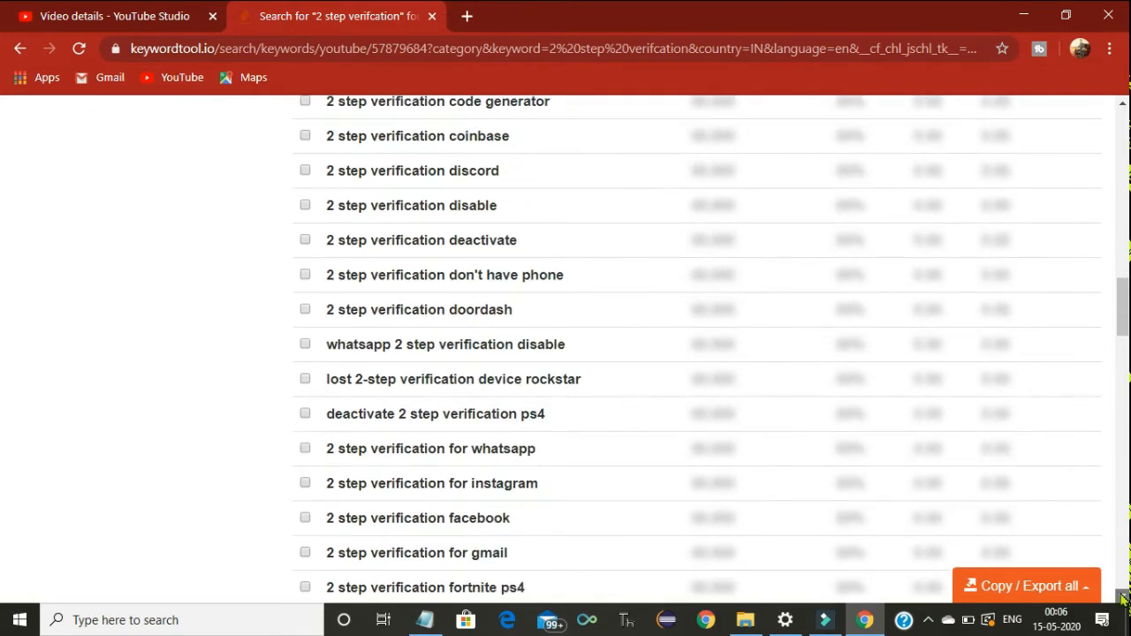
click(1123, 600)
click(1123, 600)
click(1123, 600)
click(1123, 600)
click(1123, 599)
click(1122, 597)
click(1121, 597)
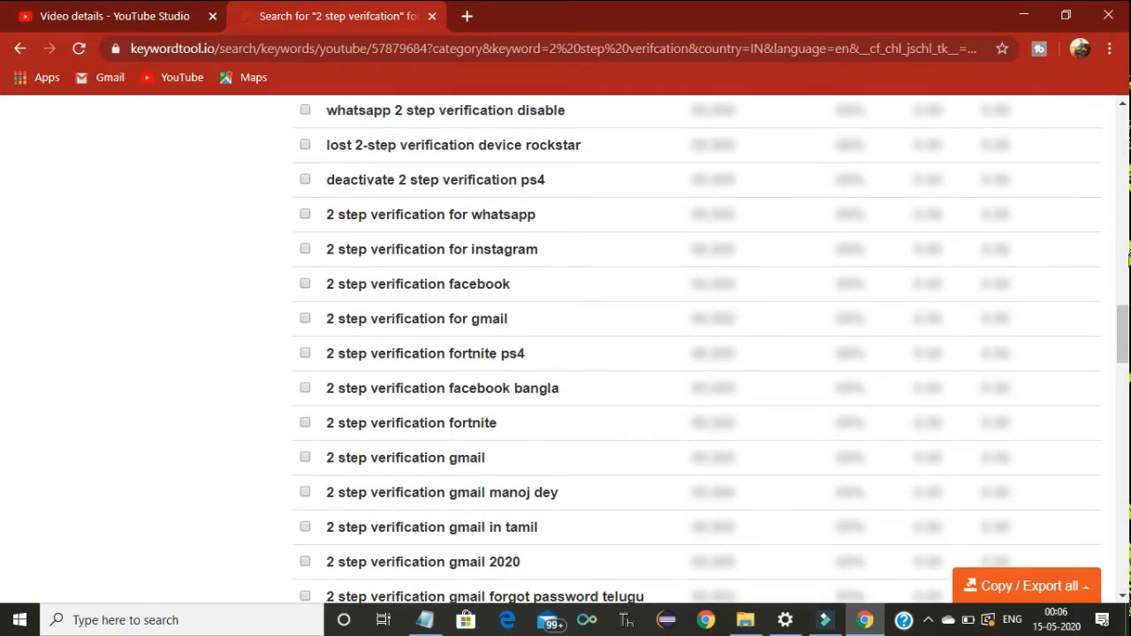
Search Keyword Tool's YouTube suggestions for "2 step verifcation youtube", keeping India / English as the country and language.
click(1124, 132)
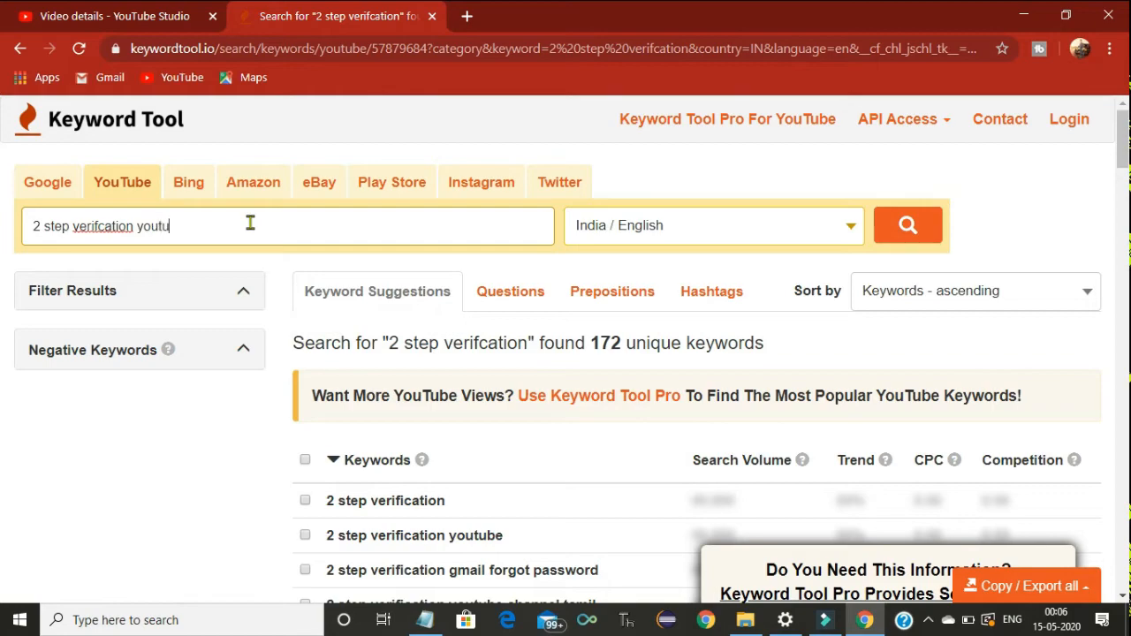
key(Return)
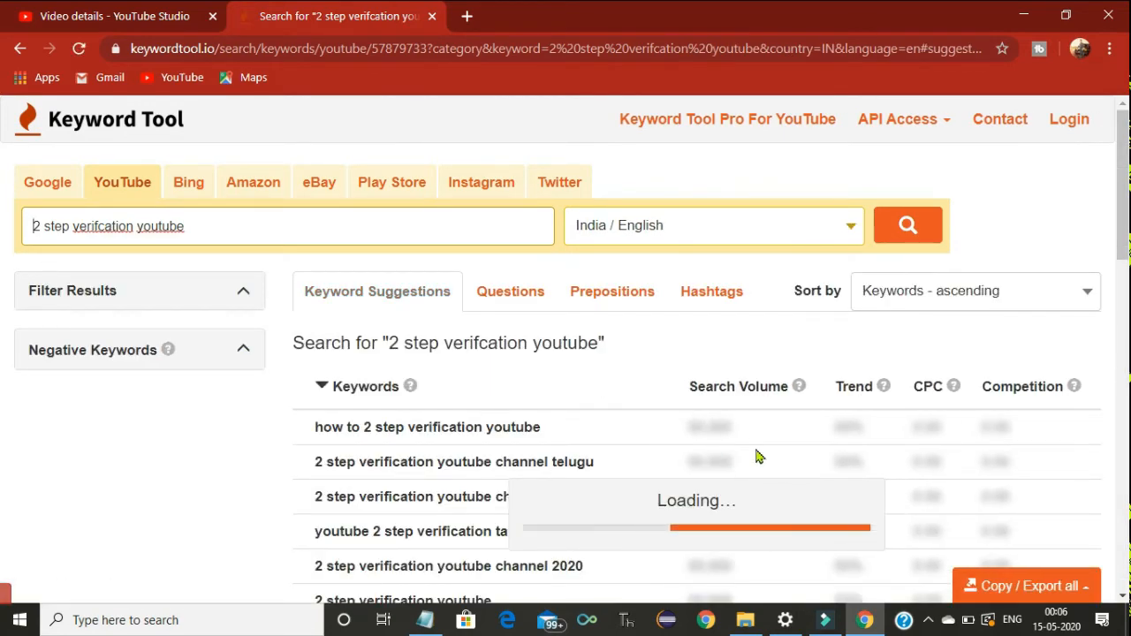
Select the suggestions "2 step verification youtube" and "2 step verification youtube channel 2020", leaving the tamil and bangla variants unselected.
click(1122, 597)
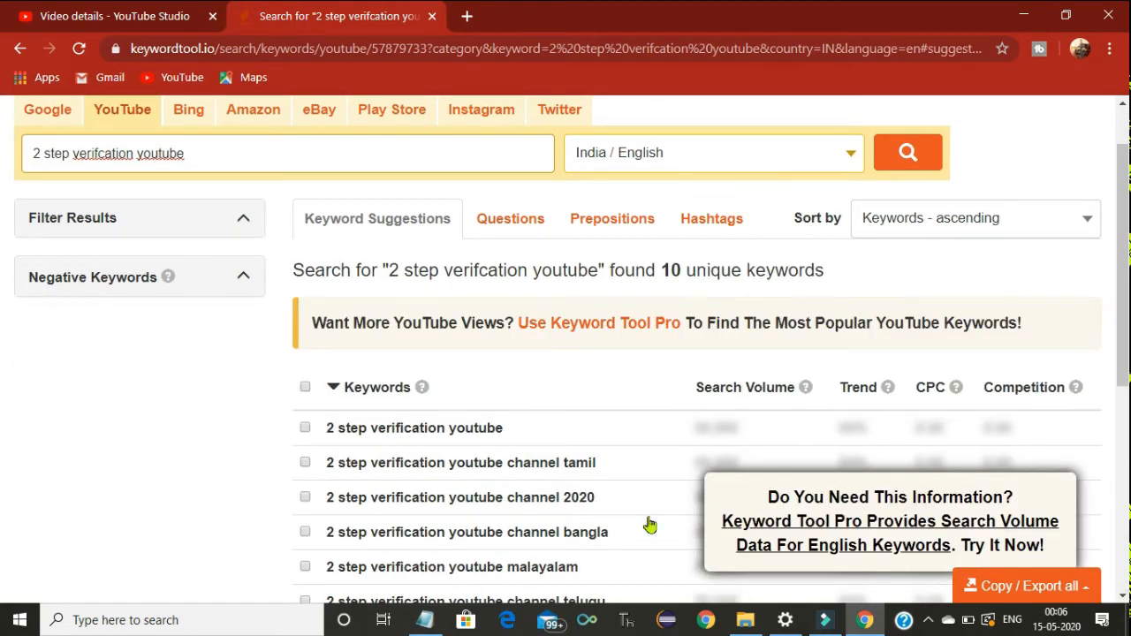
click(305, 429)
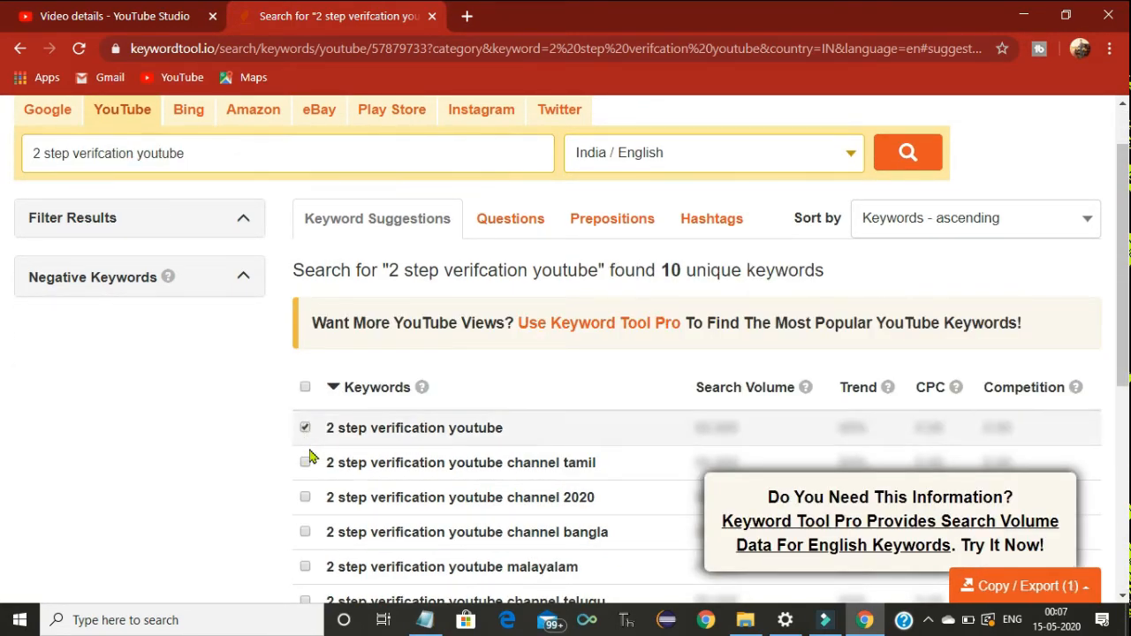
click(305, 463)
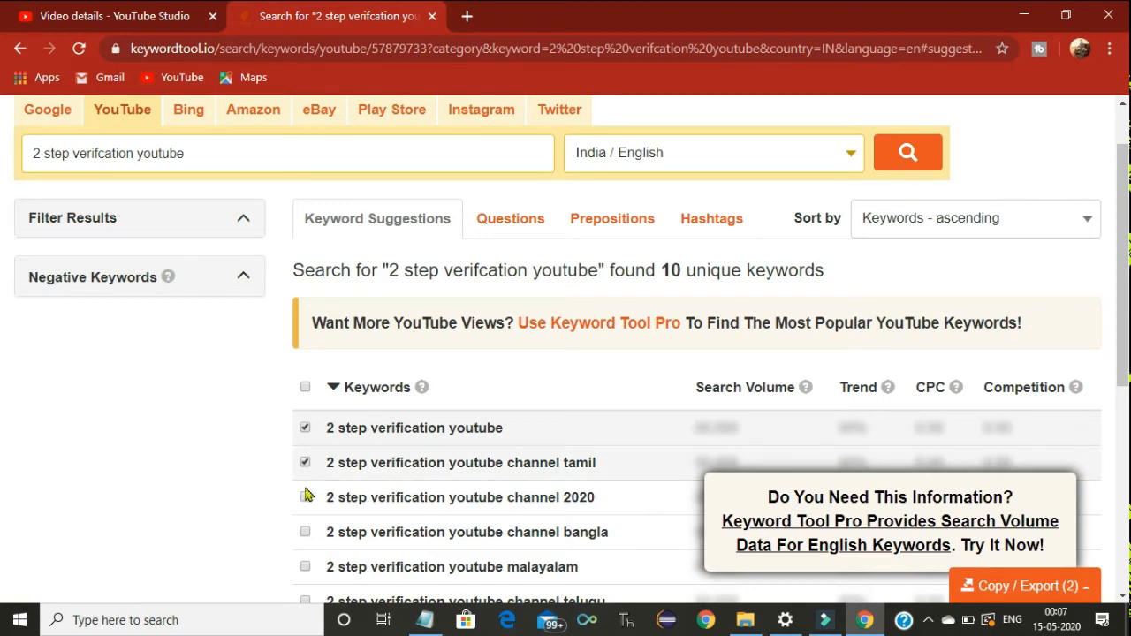
click(306, 498)
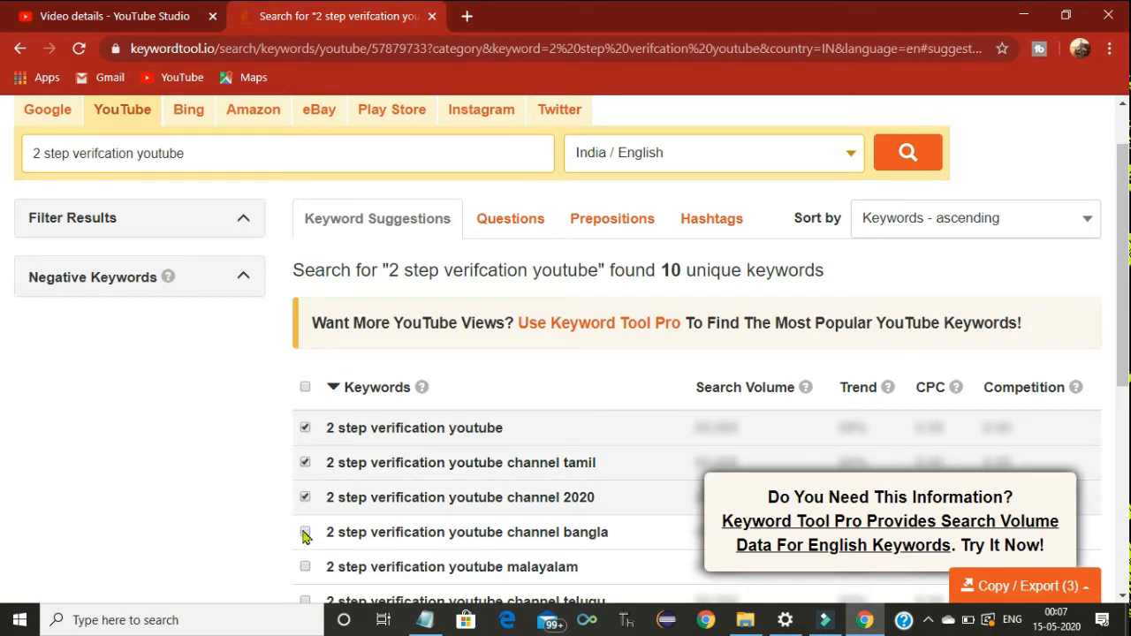
click(304, 532)
click(305, 533)
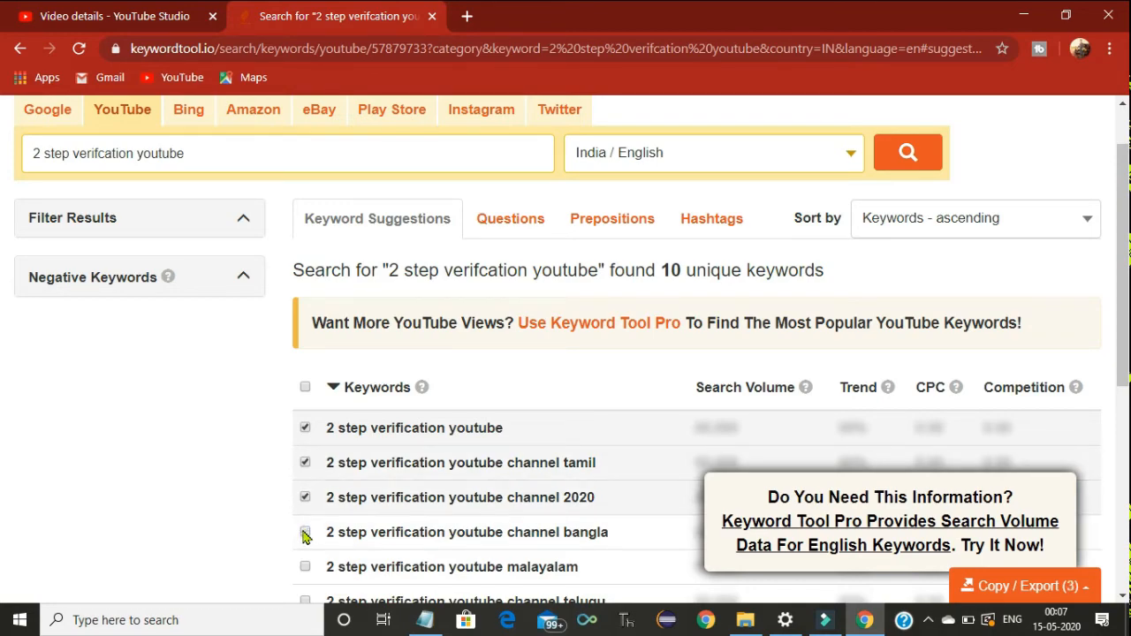
click(305, 463)
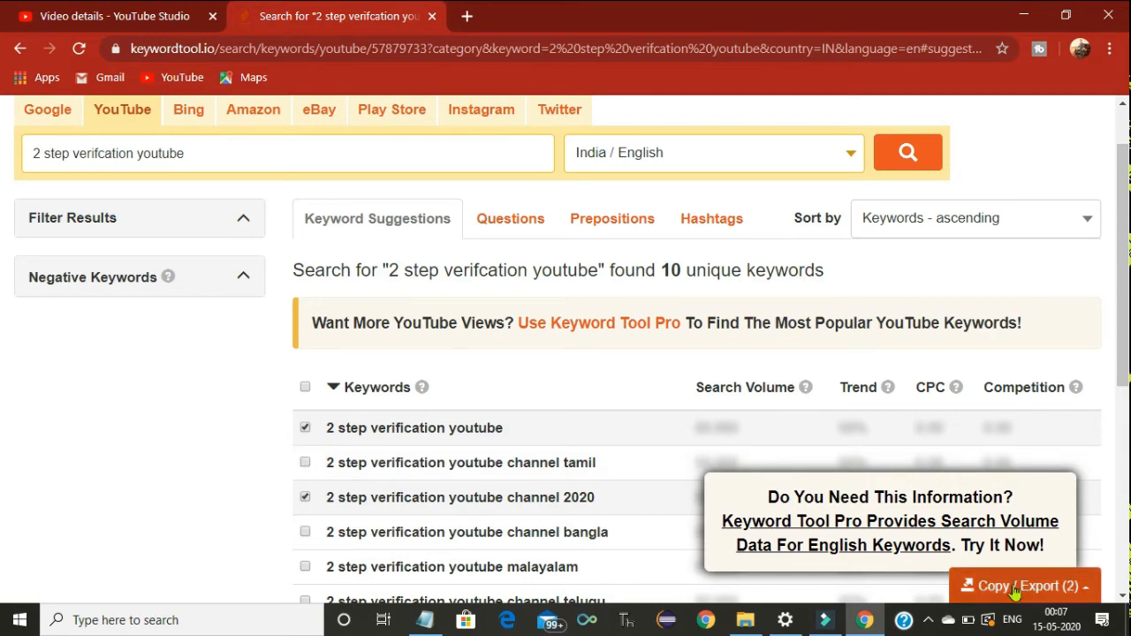
Add "2 step verification youtube channel telugu" and "how to 2 step verification youtube" to the selection and copy the selected keywords to the clipboard.
scroll(1120, 599, down, 5)
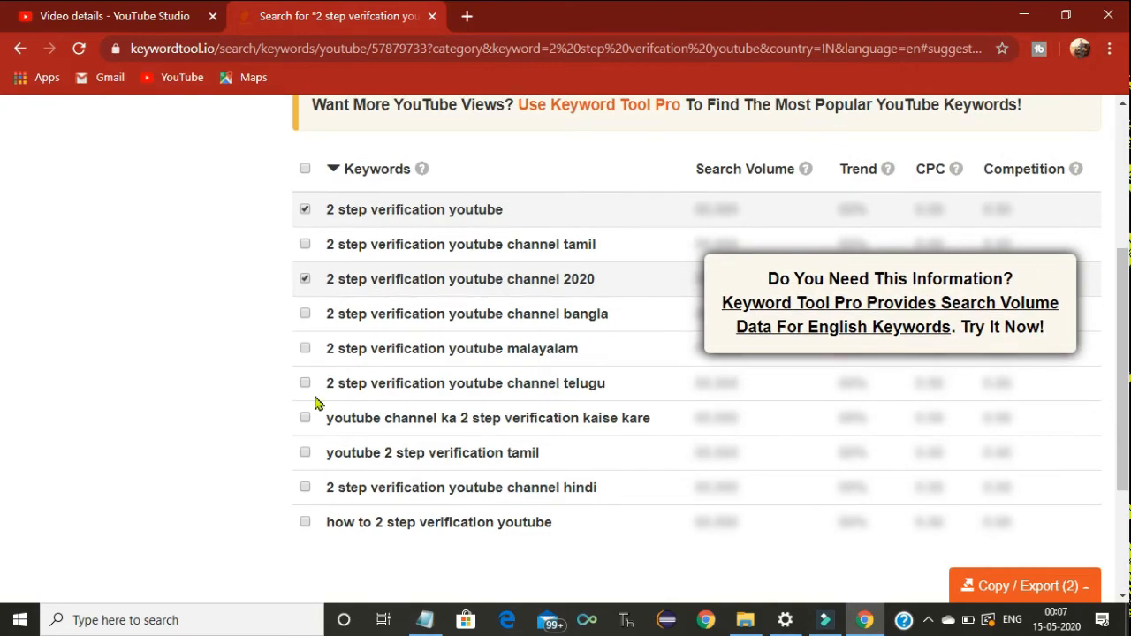
click(305, 384)
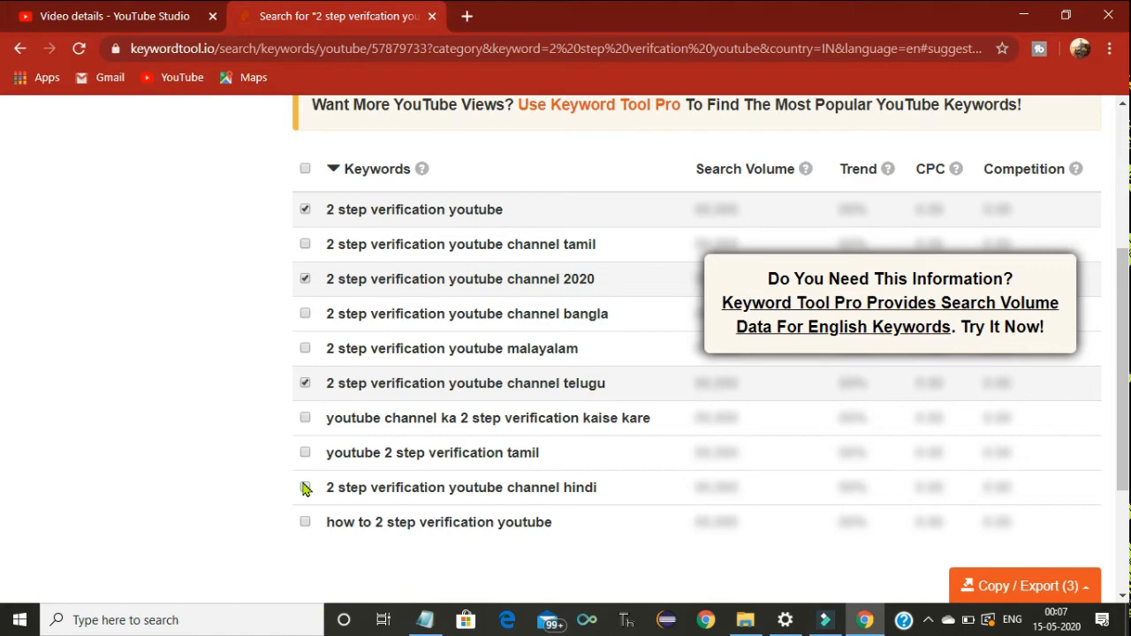
click(305, 522)
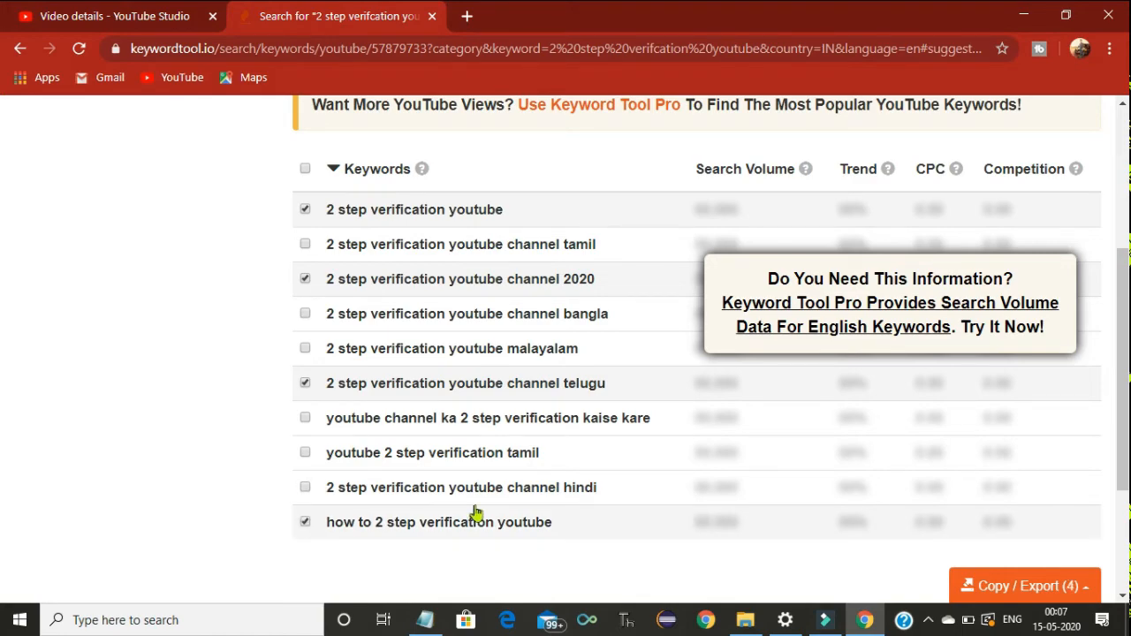
click(991, 590)
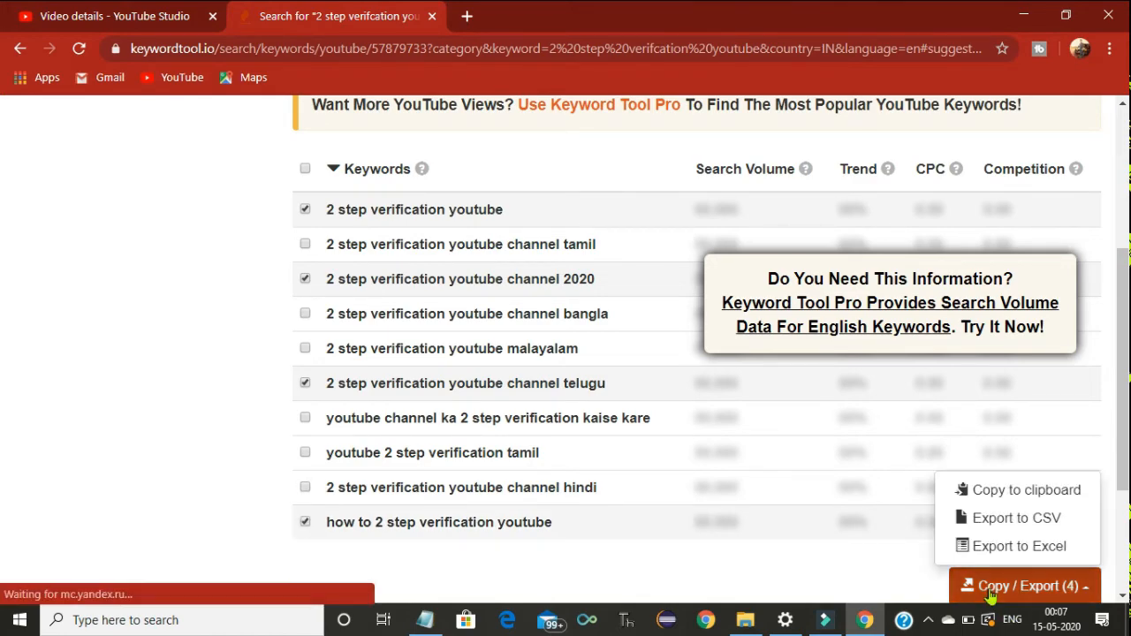
click(982, 489)
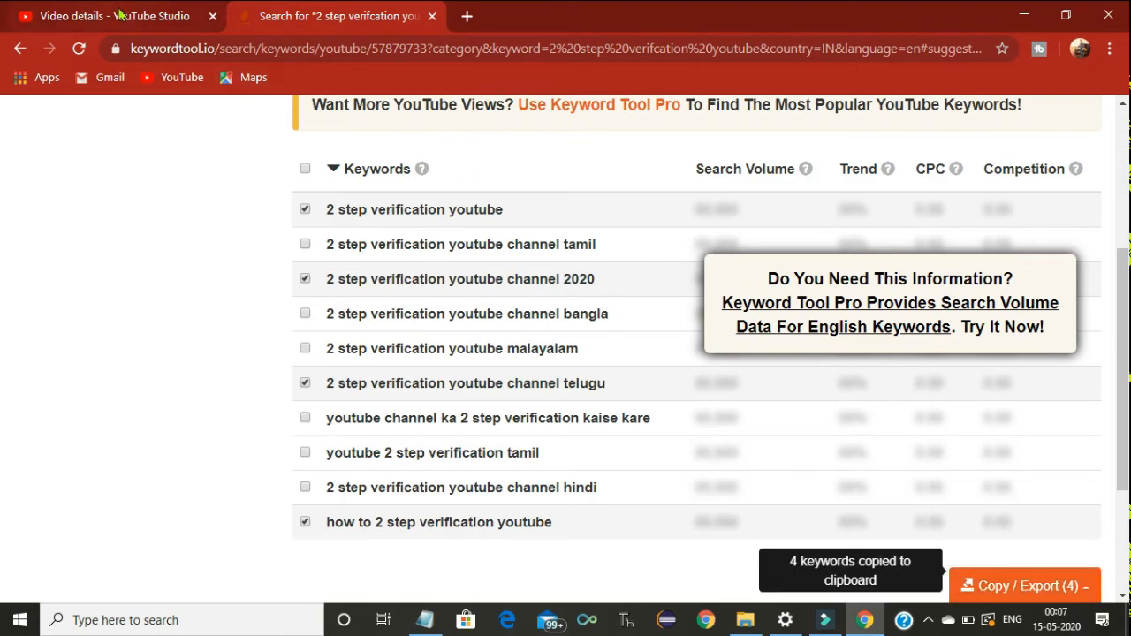
Switch to the YouTube Studio video details and paste the copied keywords at the end of the description, followed by a new line.
click(121, 16)
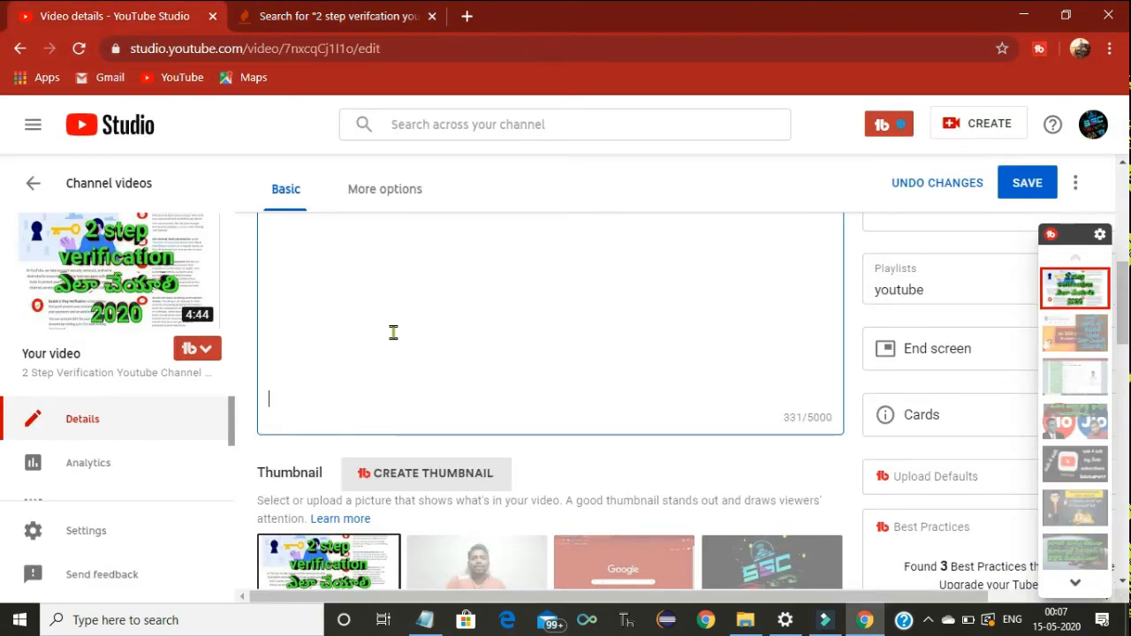
key(ctrl+v)
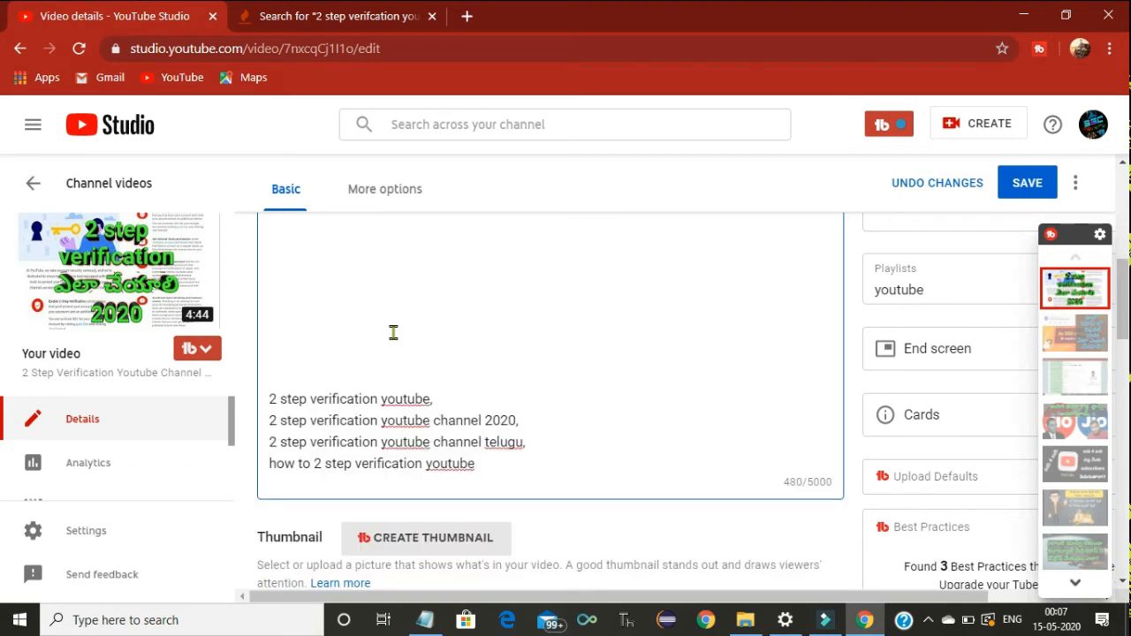
key(Return)
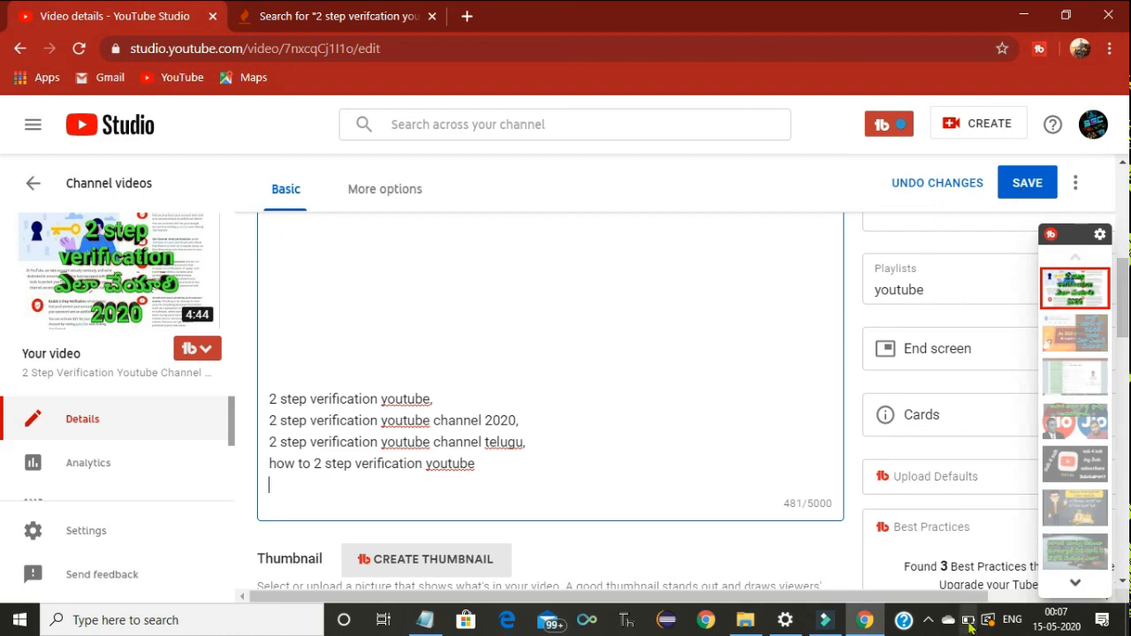
click(927, 625)
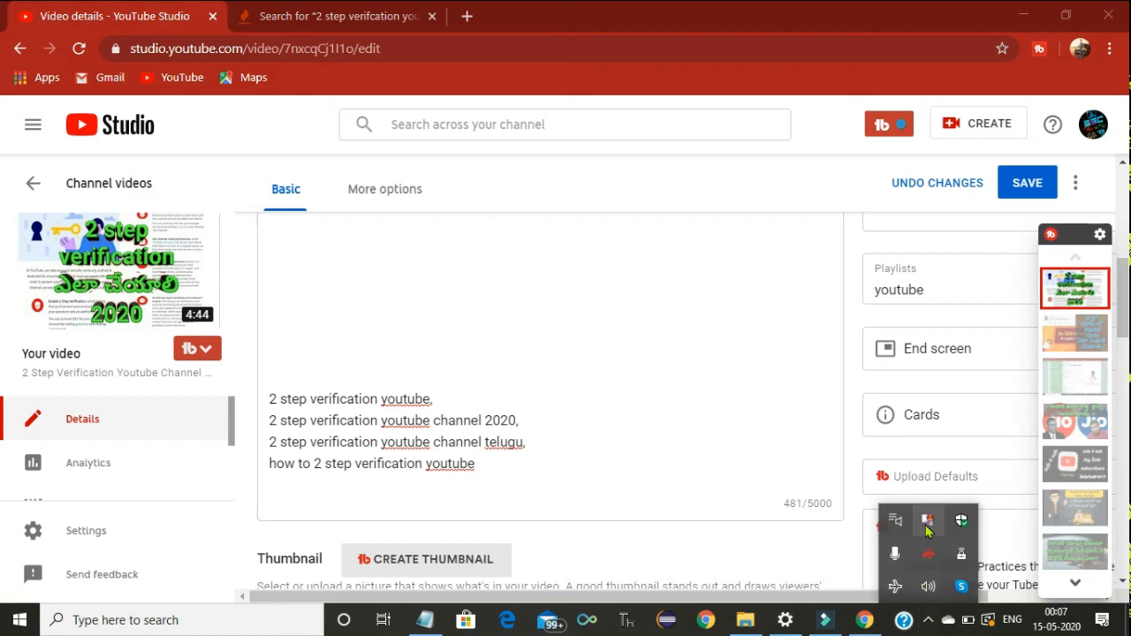
right_click(928, 526)
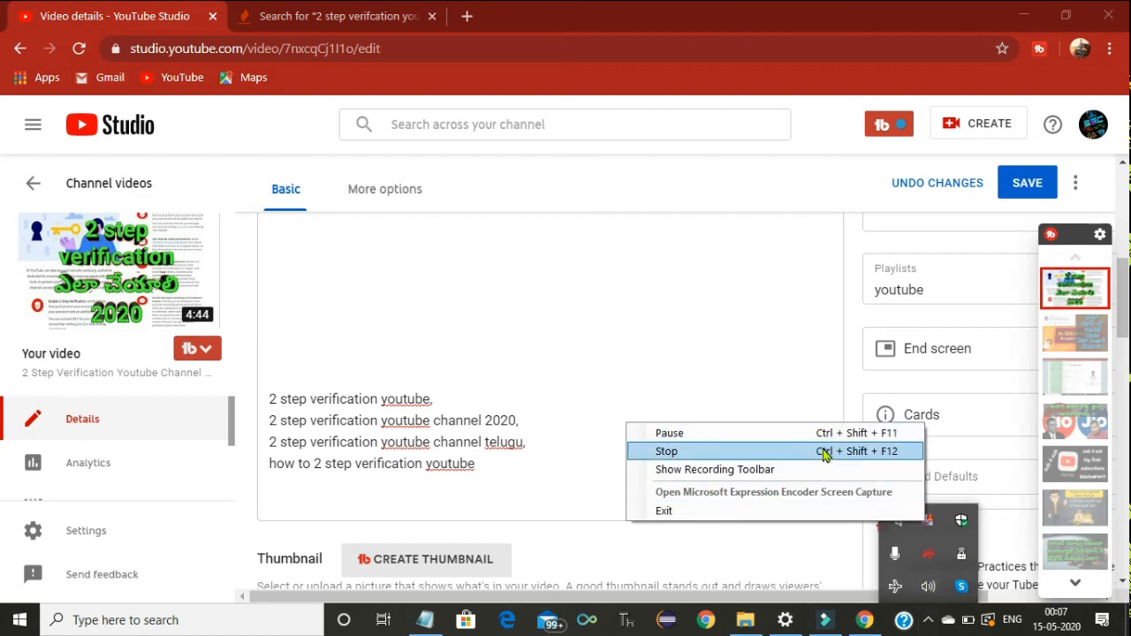